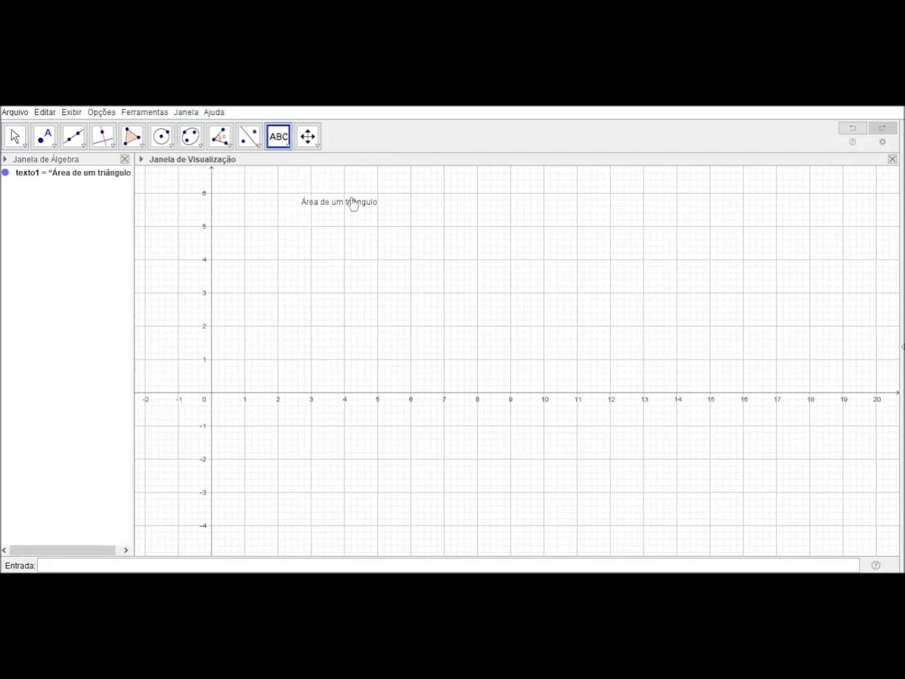
Enlarge the title text "Área de um triângulo" and set its foreground colour to dark blue.
key("Escape")
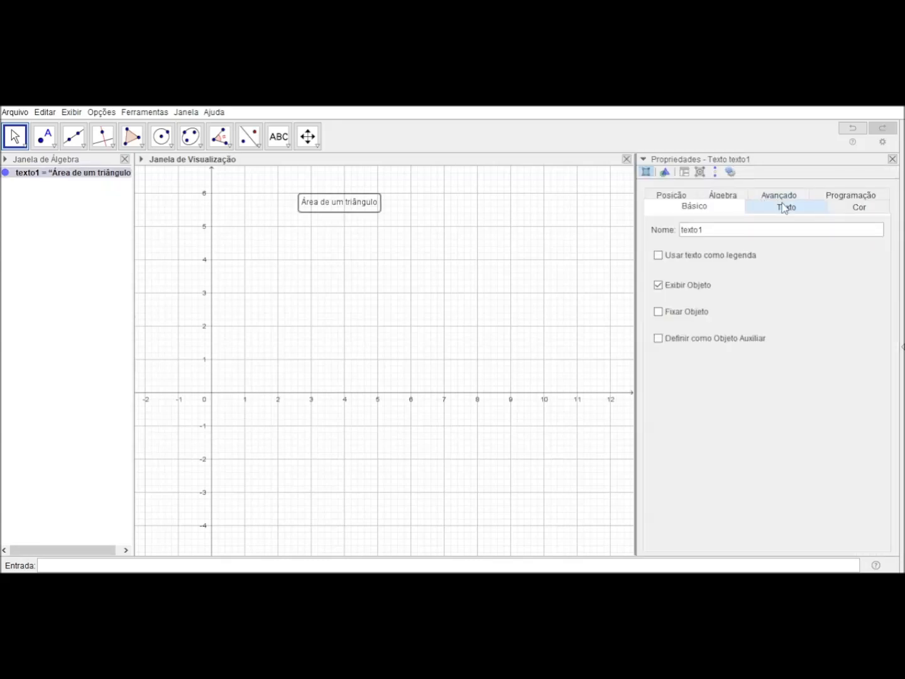
left_click(784, 207)
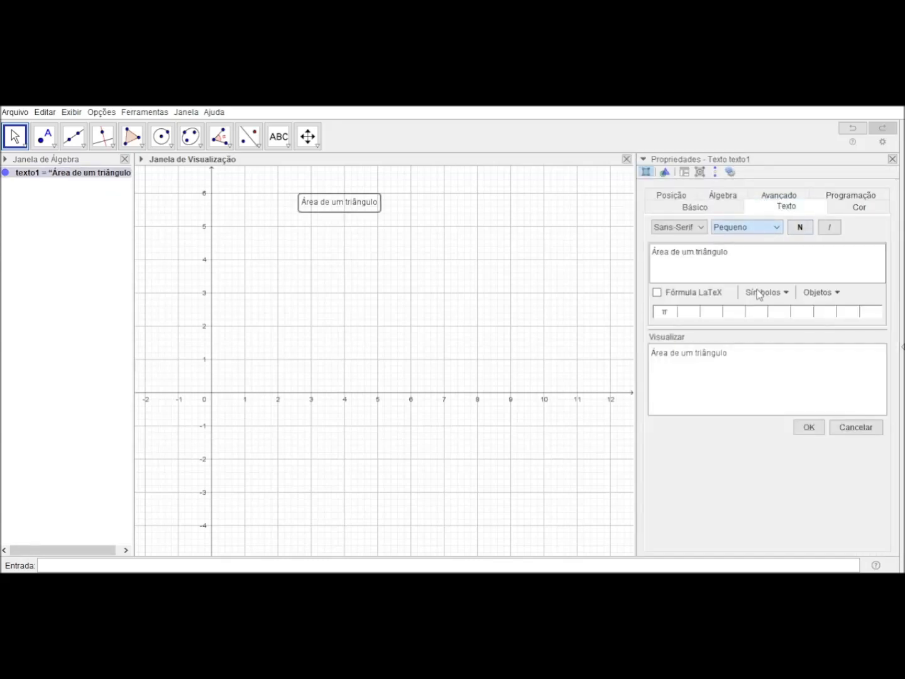
left_click(858, 210)
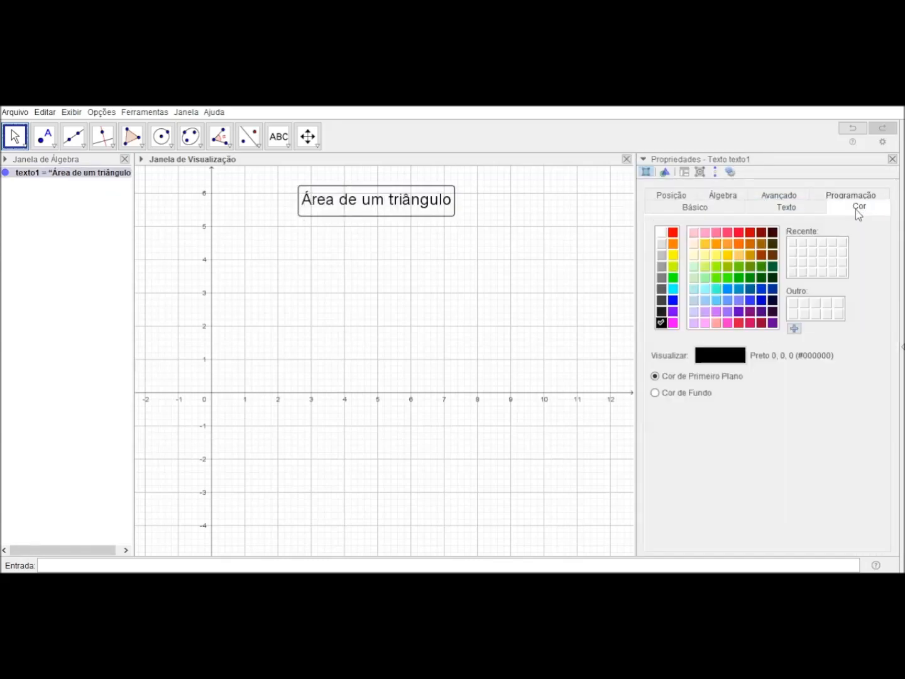
left_click(761, 289)
left_click(497, 249)
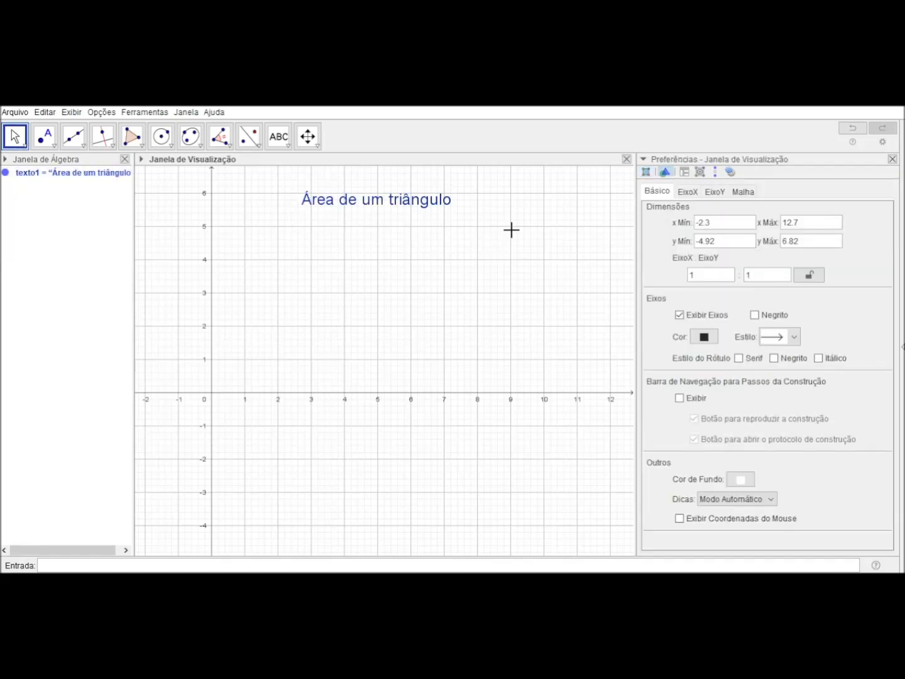
left_click(892, 159)
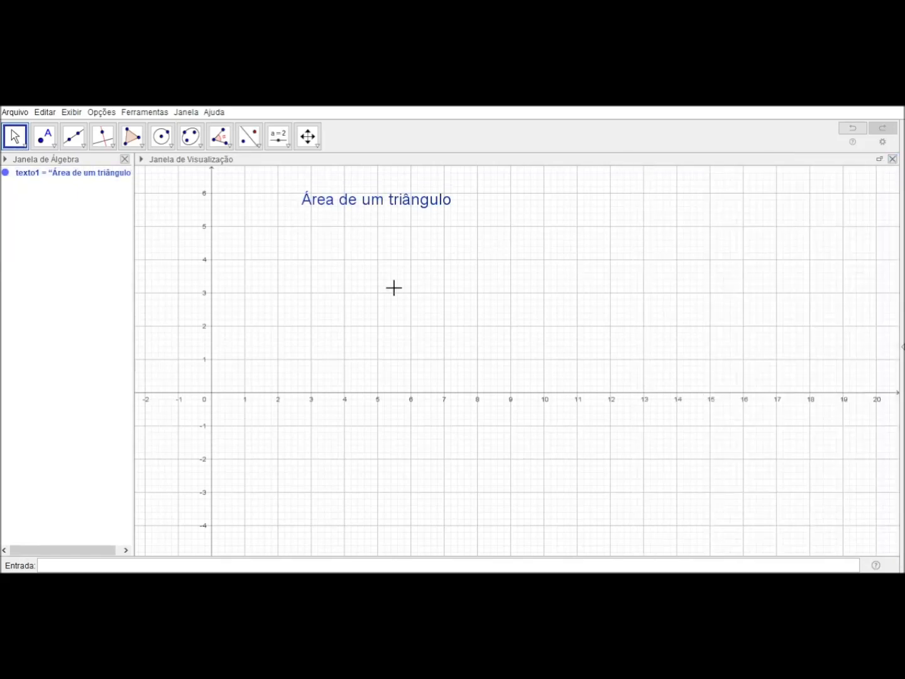
Place three free points at about (1.64, -1.66), (3.82, 3.8) and (8.68, 0.5).
left_click(54, 141)
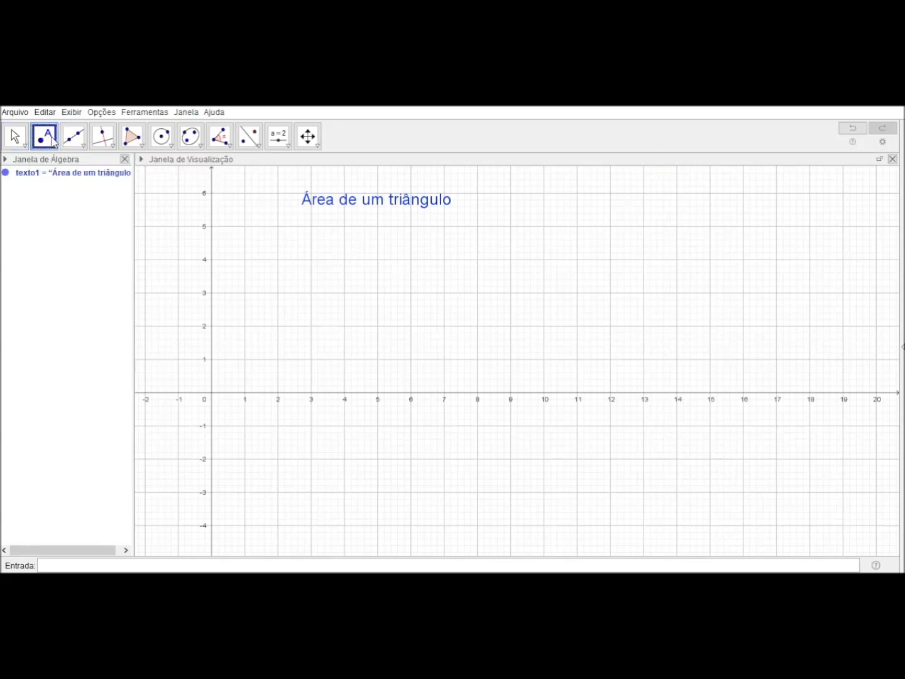
left_click(265, 448)
left_click(337, 266)
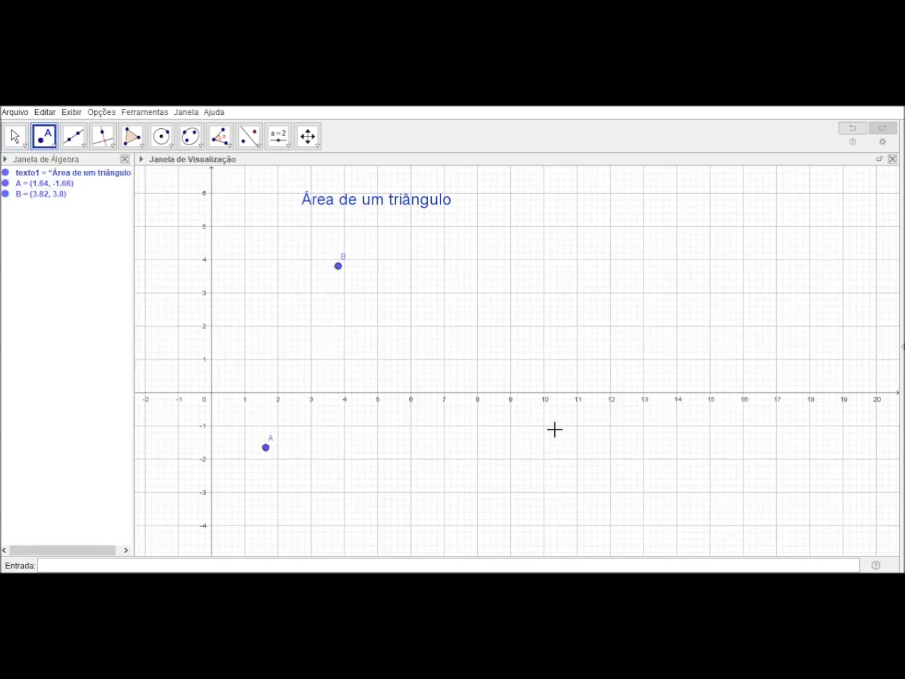
left_click(500, 375)
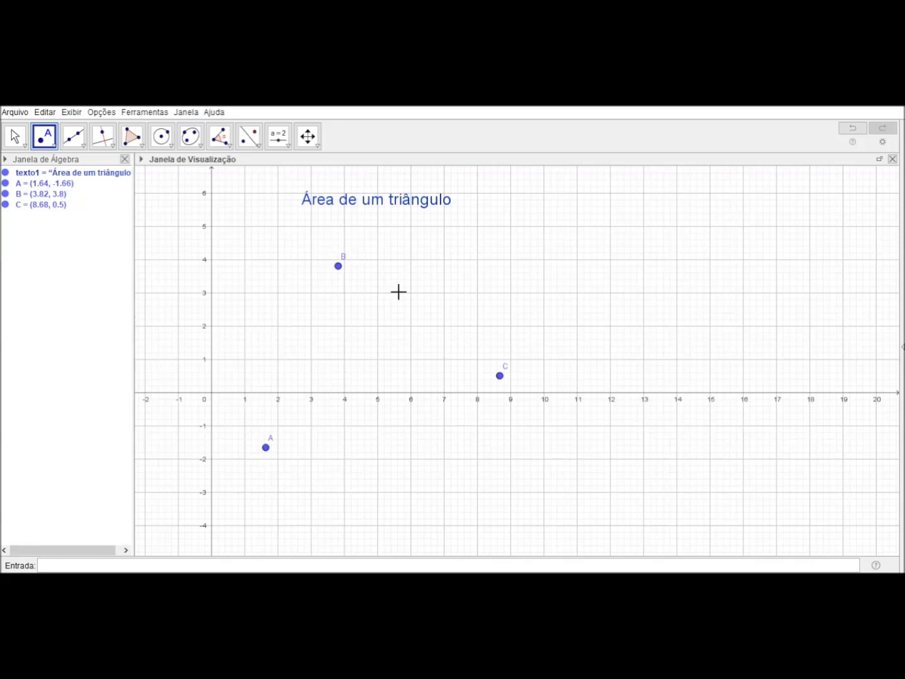
Connect points B, C and A with three segments to close the triangle.
left_click(72, 144)
left_click(338, 266)
left_click(499, 377)
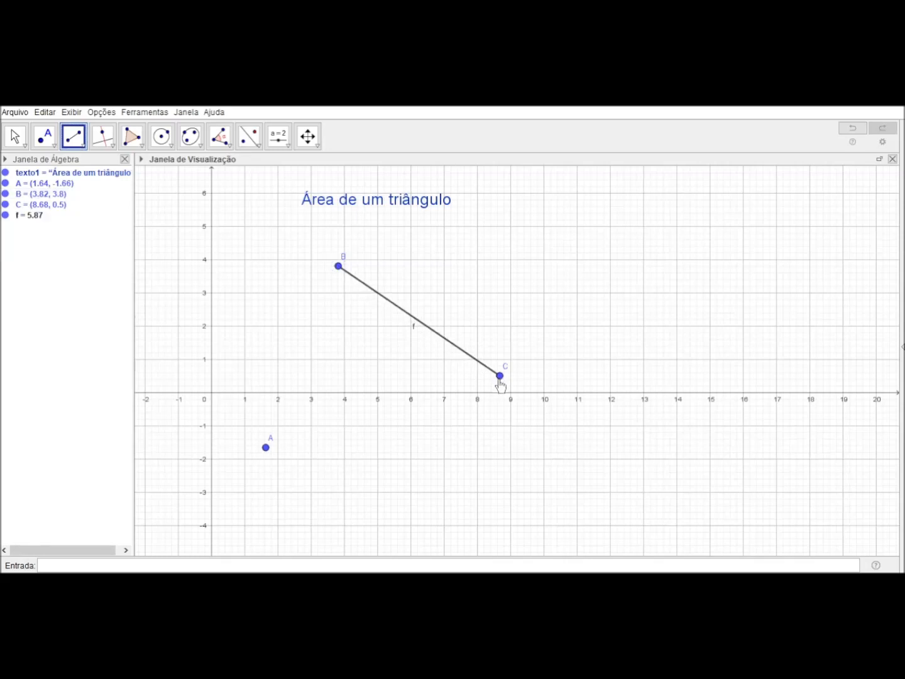
left_click(501, 376)
left_click(266, 448)
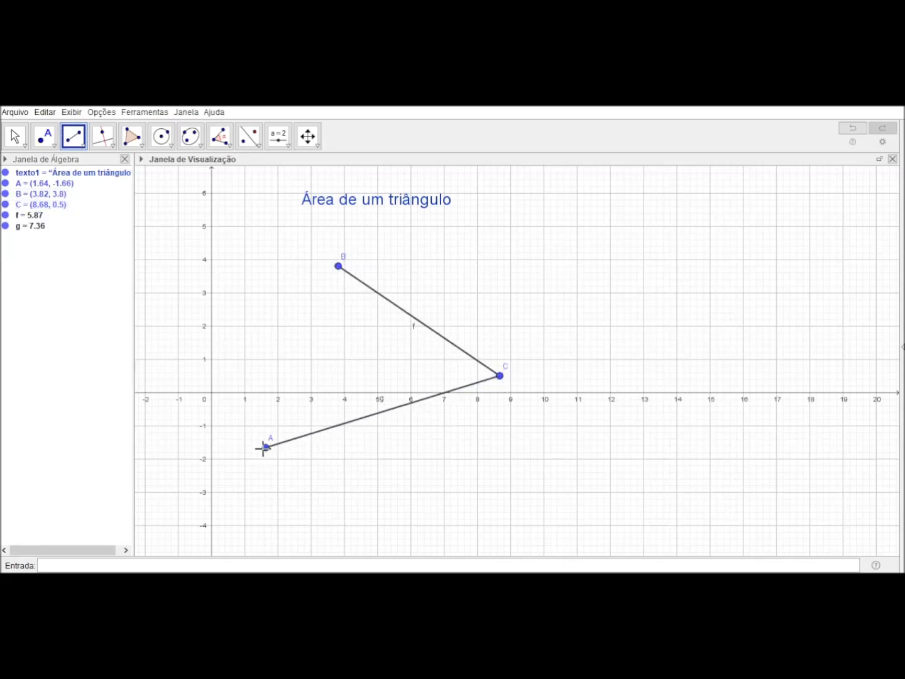
left_click(266, 448)
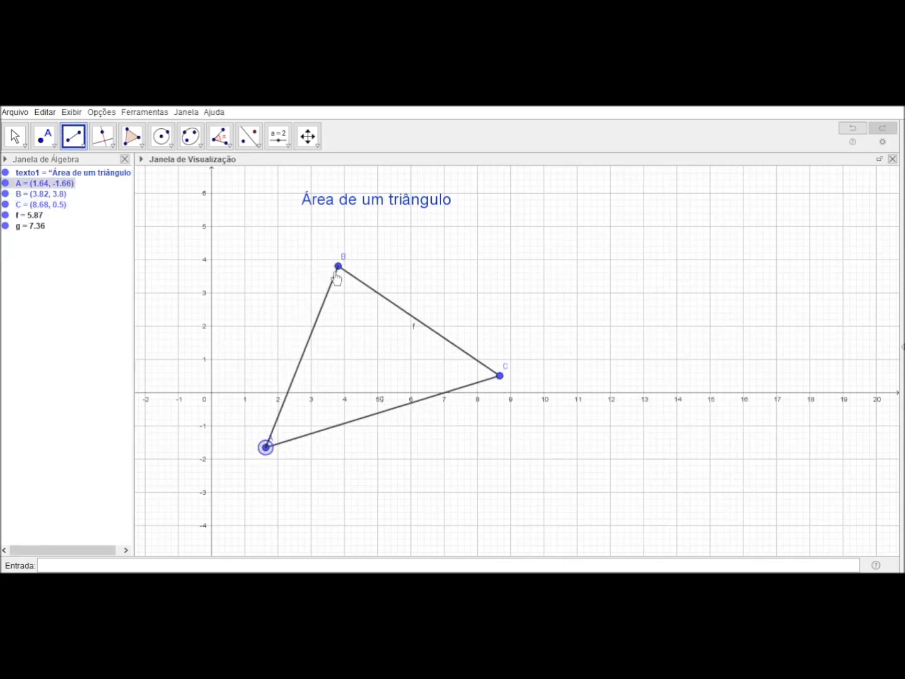
left_click(337, 269)
Enlarge the triangle by moving B to about (8.14, 4.46), C to about (13.34, -2.12) and A to about (1.32, -2.4).
left_click(15, 136)
left_click_drag(337, 266, 386, 280)
left_click_drag(500, 376, 655, 463)
left_click_drag(386, 282, 481, 244)
left_click_drag(266, 447, 256, 472)
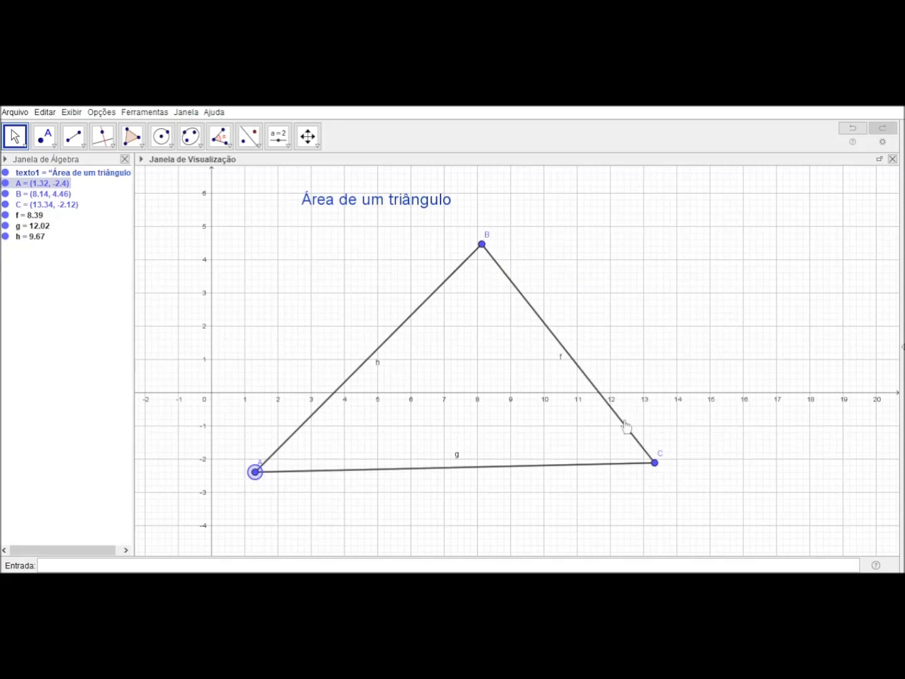
Construct the midpoints of sides AB and BC of the triangle.
left_click(45, 138)
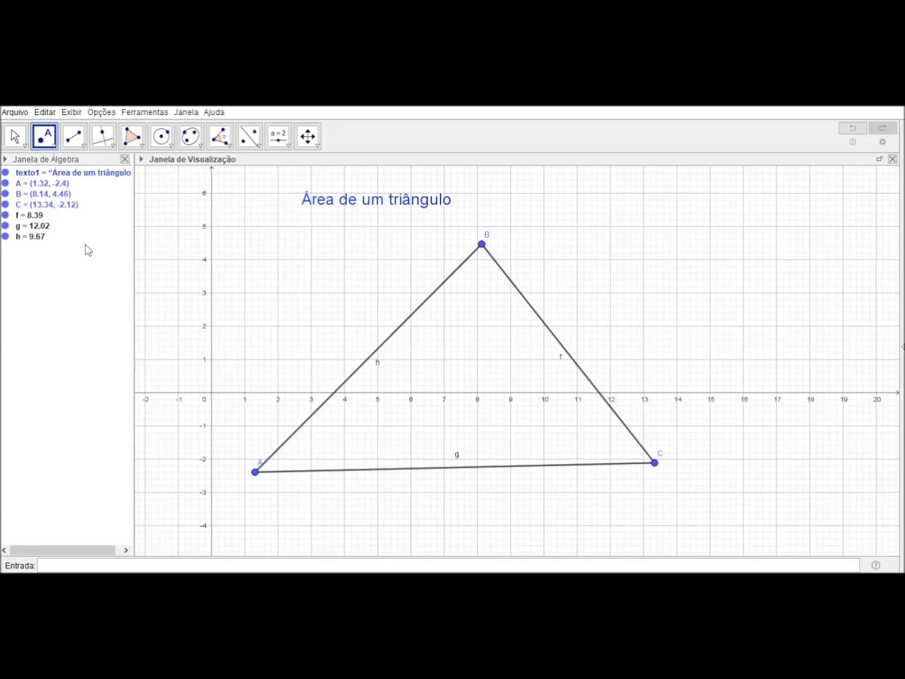
left_click(94, 274)
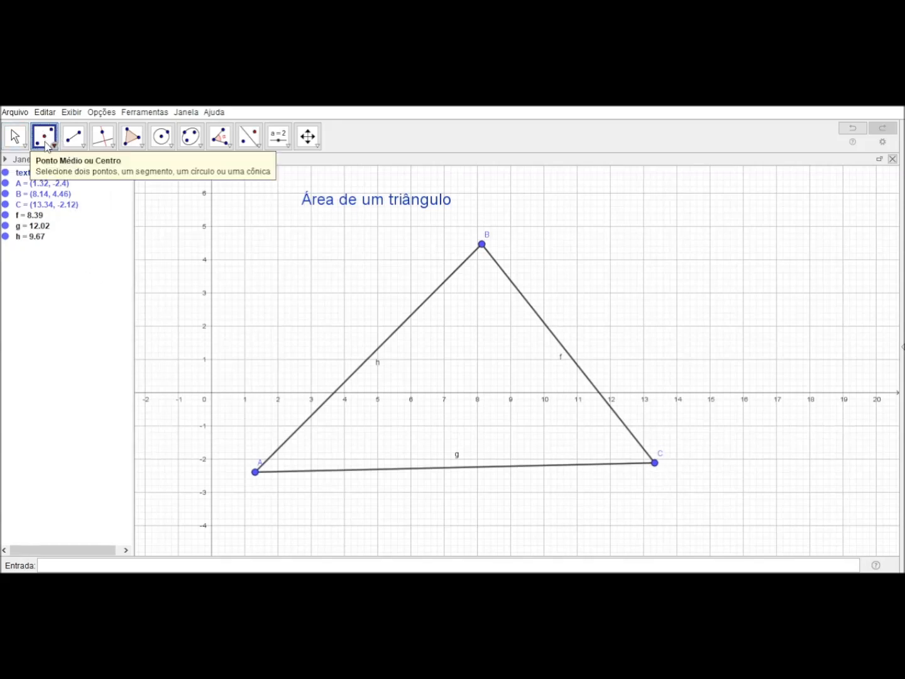
left_click(443, 286)
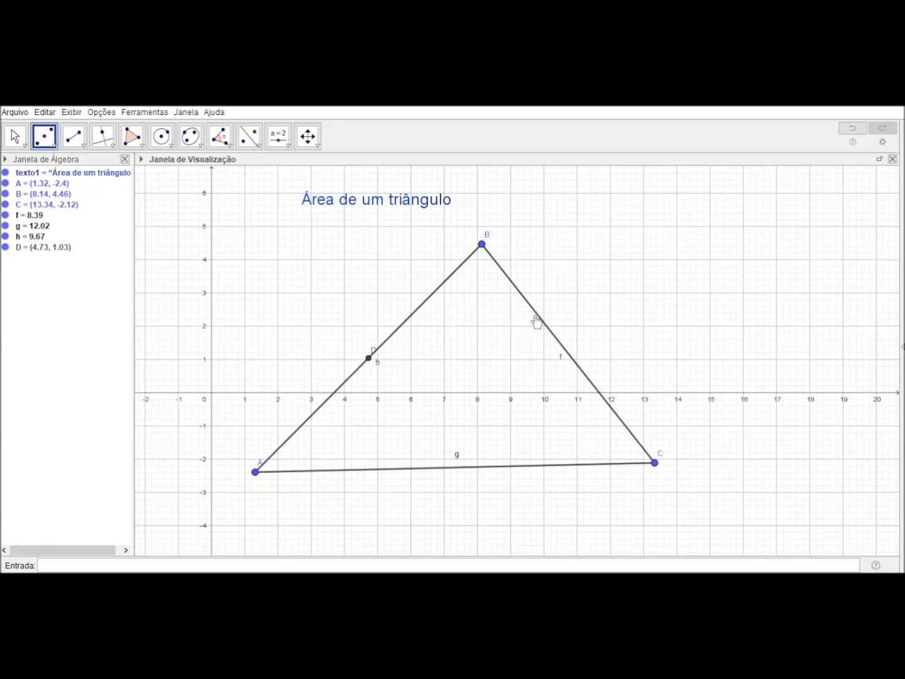
left_click(569, 354)
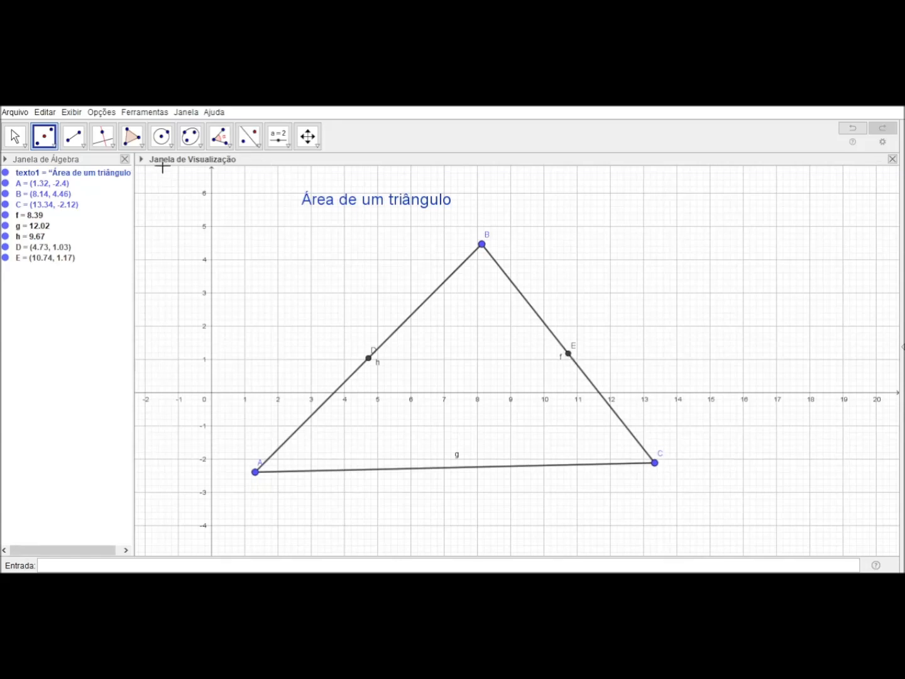
Draw a segment joining the midpoints D and E.
left_click(84, 141)
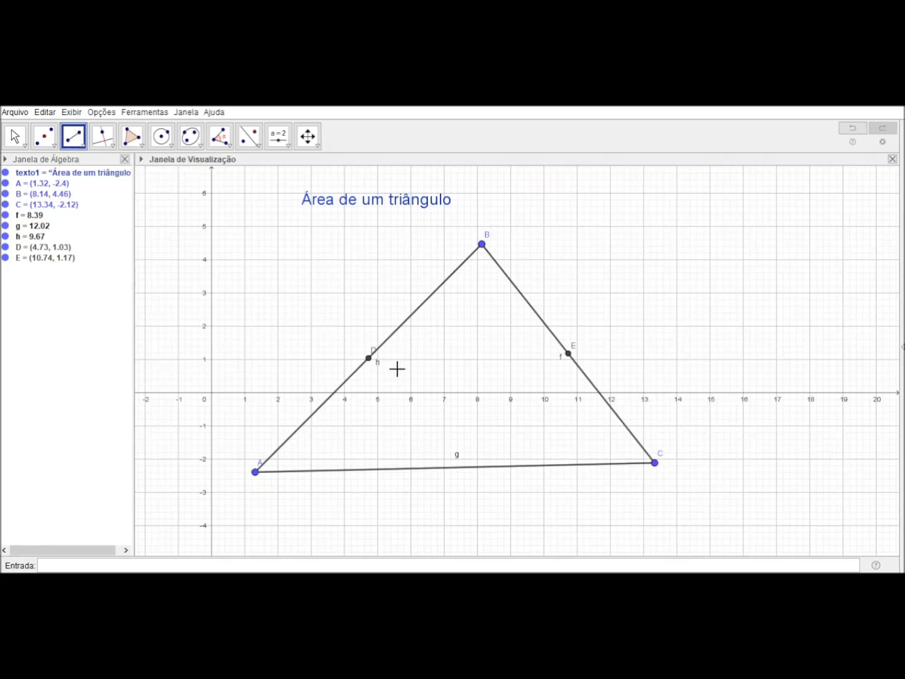
left_click(368, 359)
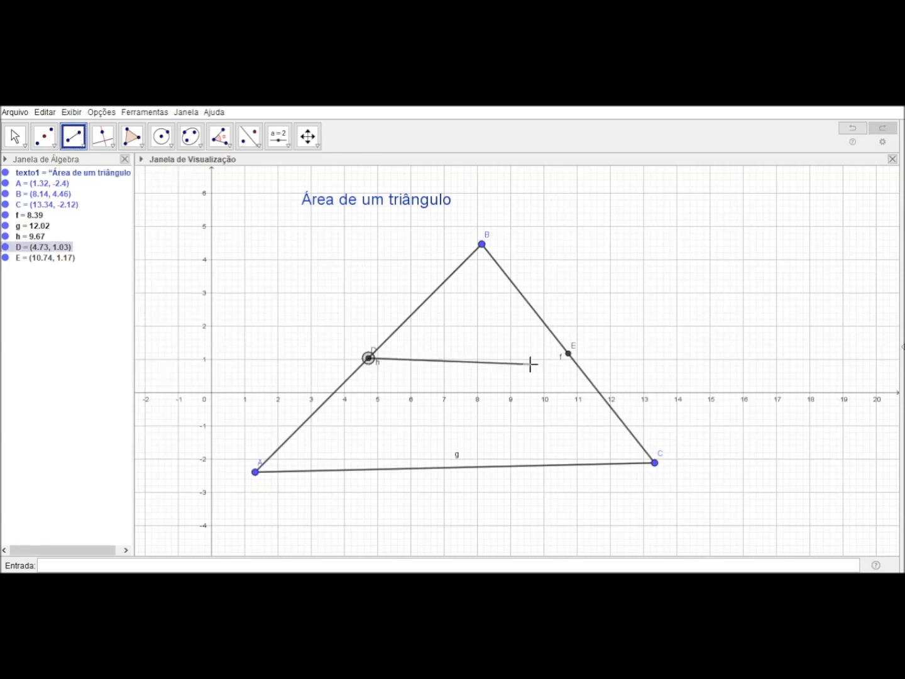
left_click(569, 353)
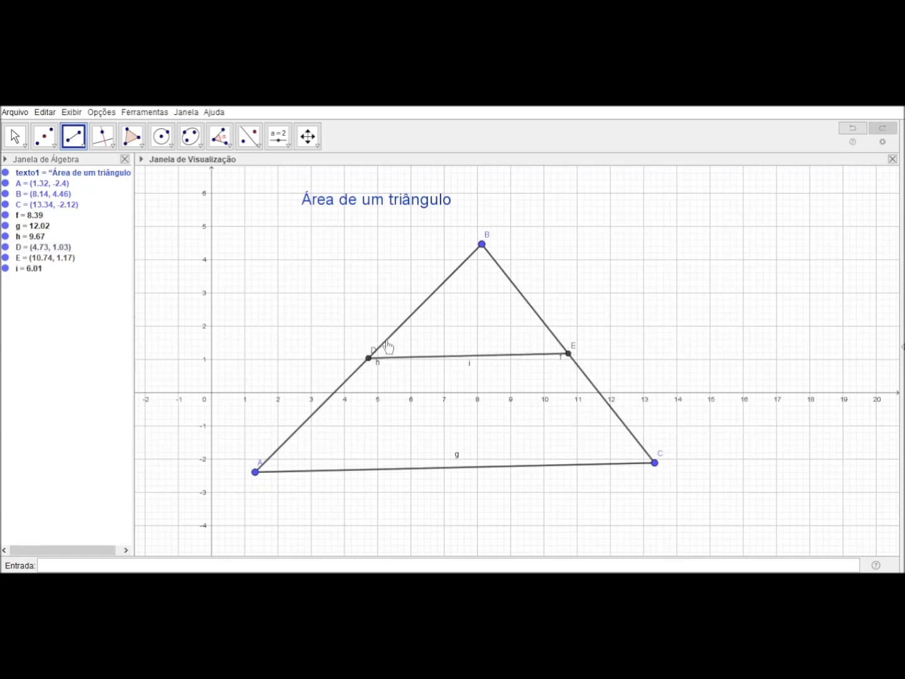
Move B to about (9.08, 4.82), A to about (0.6, -2.1) and C to about (13.52, -2.1) so the base is horizontal.
left_click(15, 135)
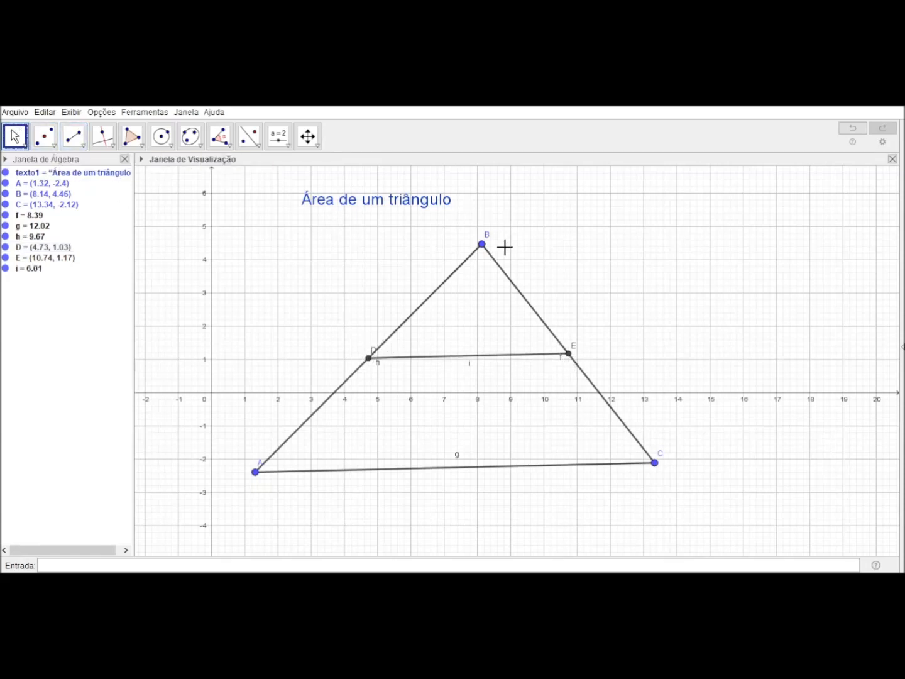
left_click_drag(481, 244, 512, 232)
left_click_drag(255, 471, 232, 463)
mouse_move(655, 461)
left_mouse_down()
mouse_move(655, 455)
mouse_move(659, 461)
left_mouse_up()
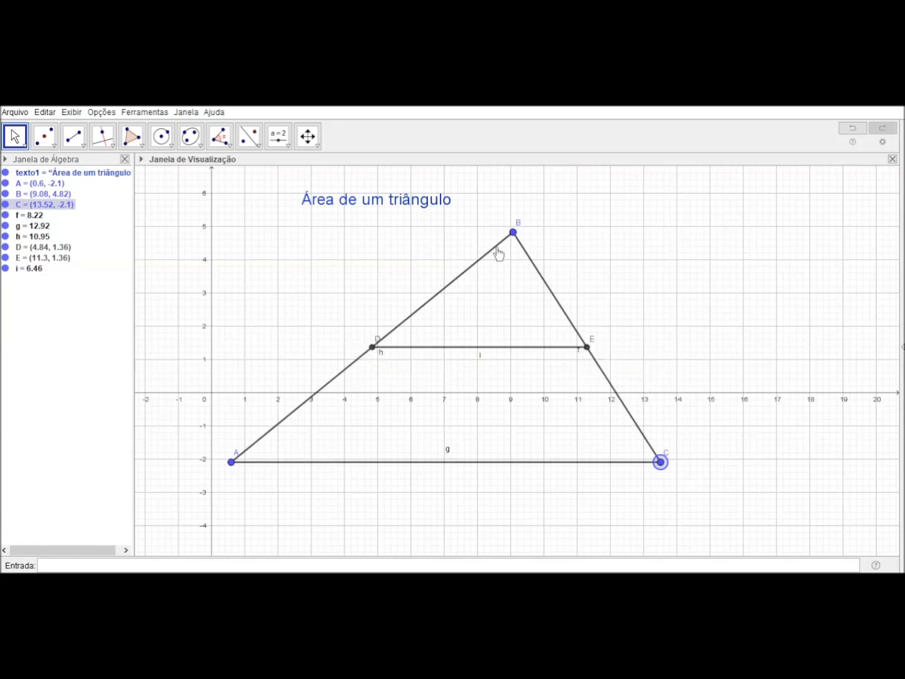
Construct the line through B perpendicular to segment DE, and move B to about (8.64, 4.68).
left_click(112, 143)
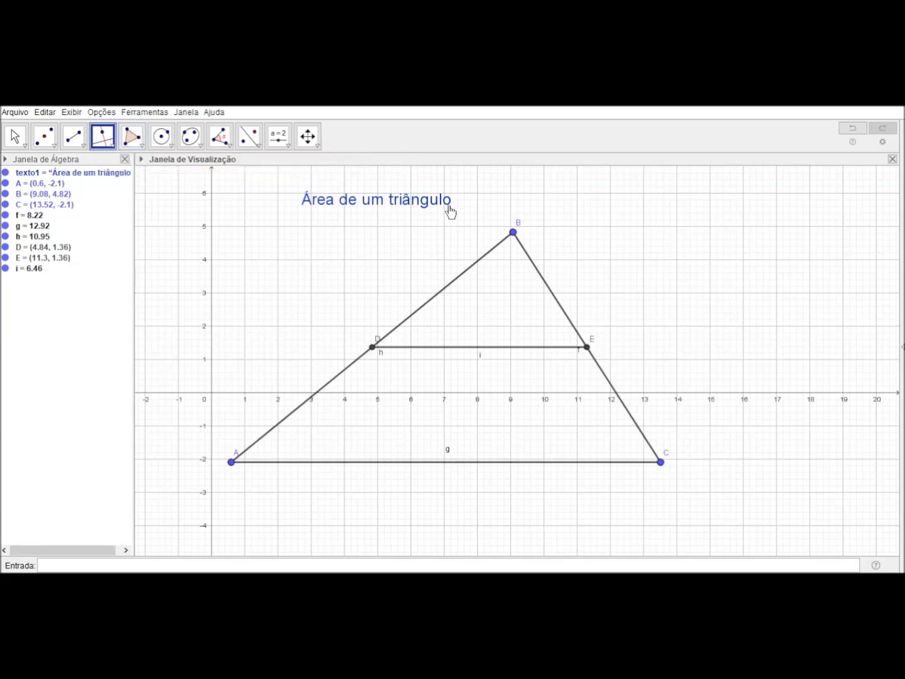
left_click(514, 234)
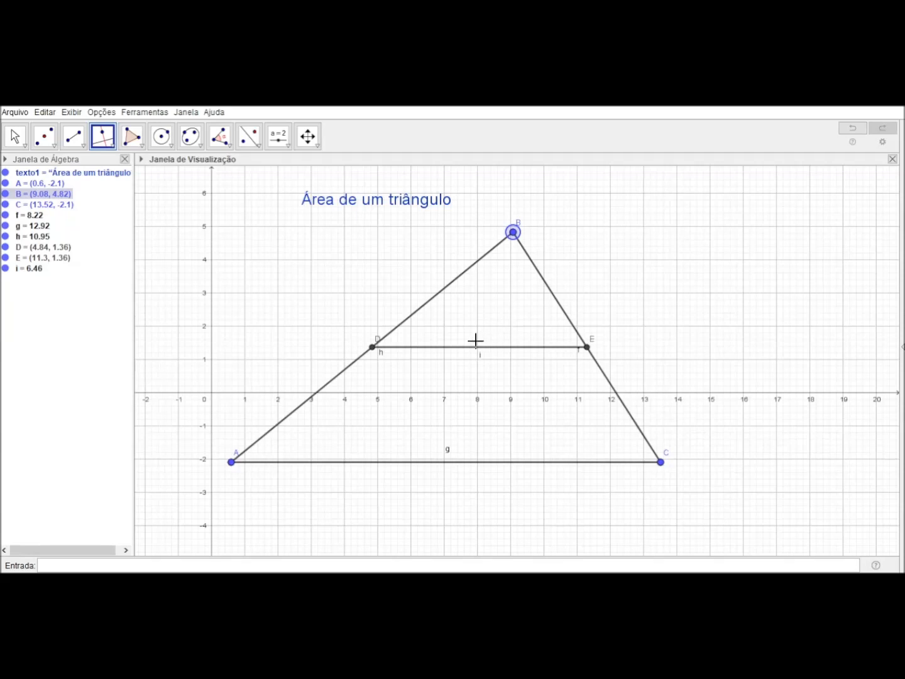
left_click(433, 347)
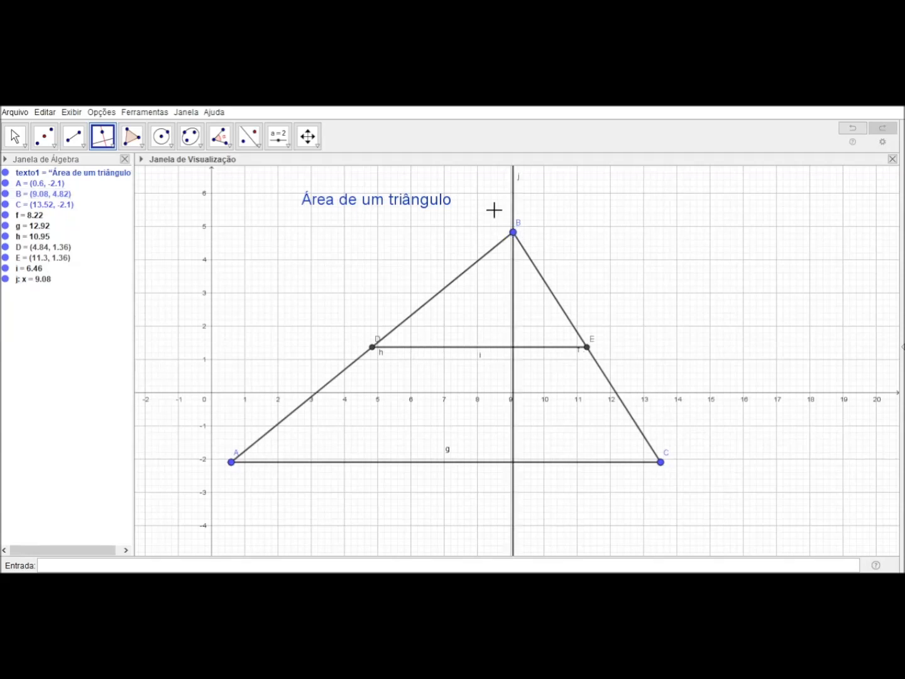
left_click(15, 136)
mouse_move(513, 232)
left_mouse_down()
mouse_move(469, 235)
mouse_move(532, 295)
mouse_move(566, 240)
mouse_move(499, 237)
left_mouse_up()
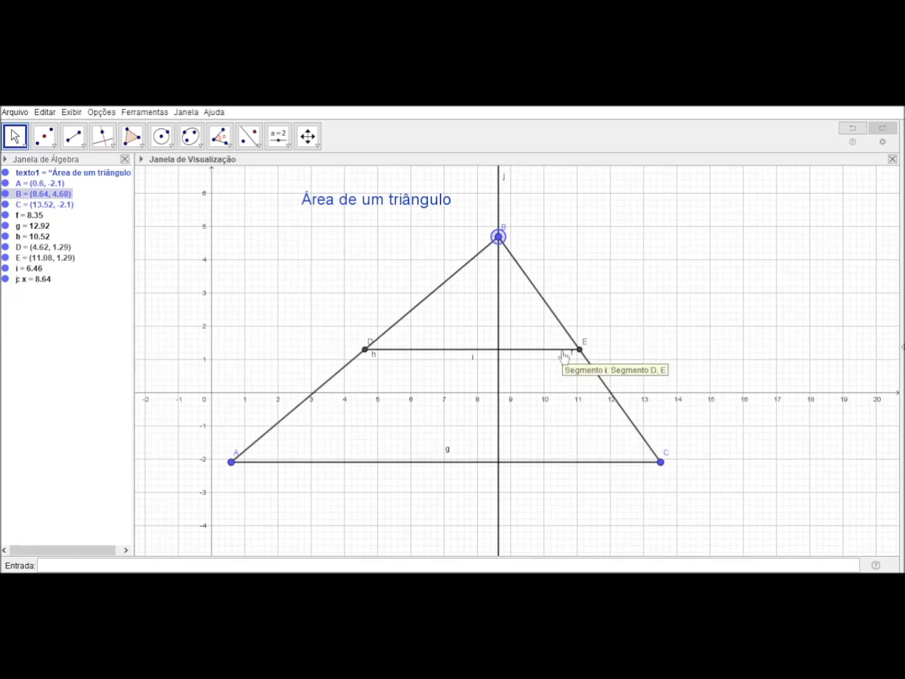
Give the perpendicular line through B a dashed style, and move B to about (9.2, 4.62).
left_click(500, 205)
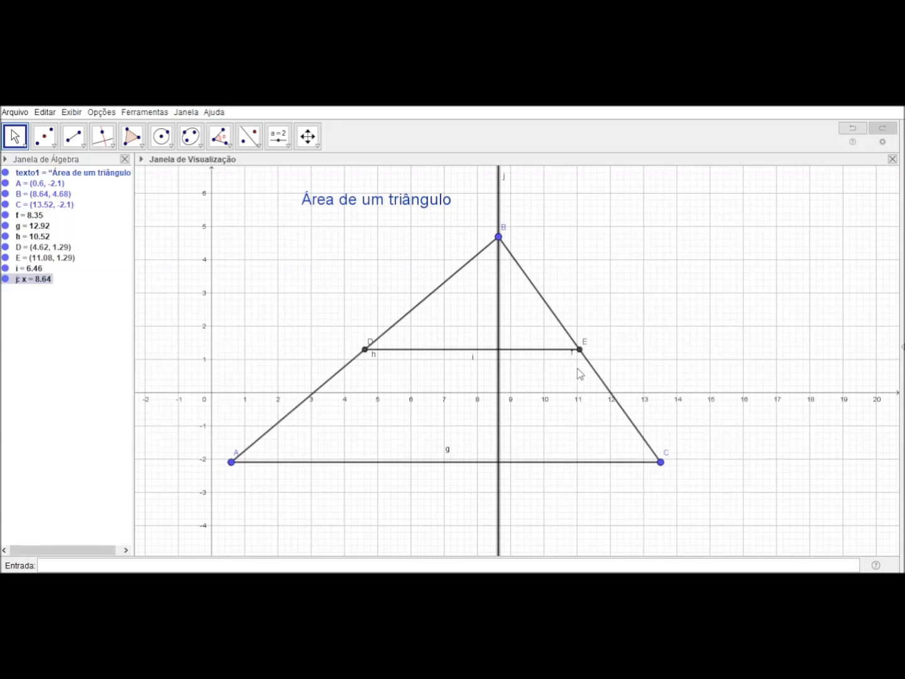
key("ctrl+e")
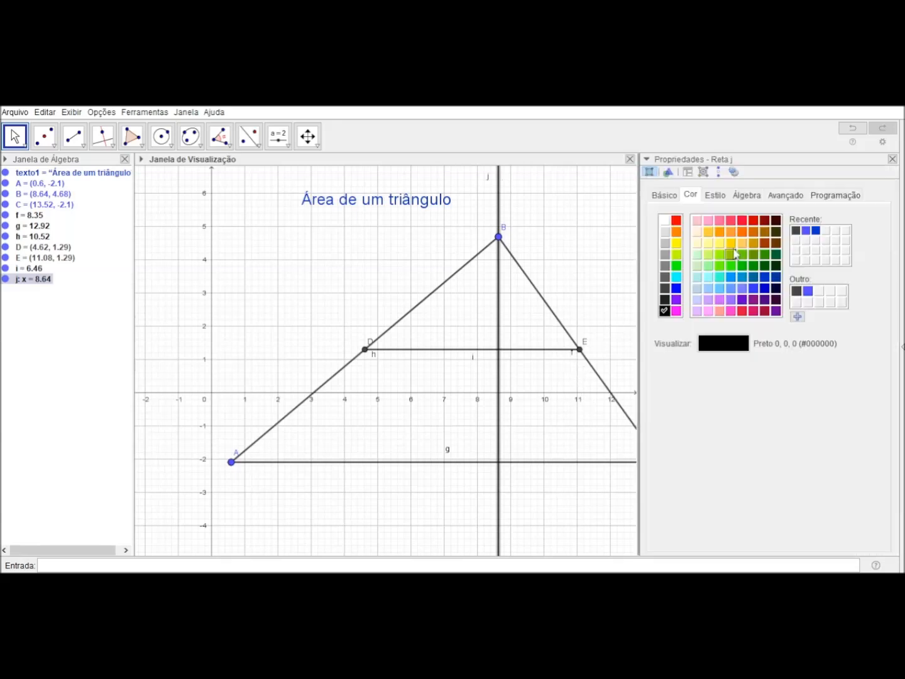
left_click(715, 197)
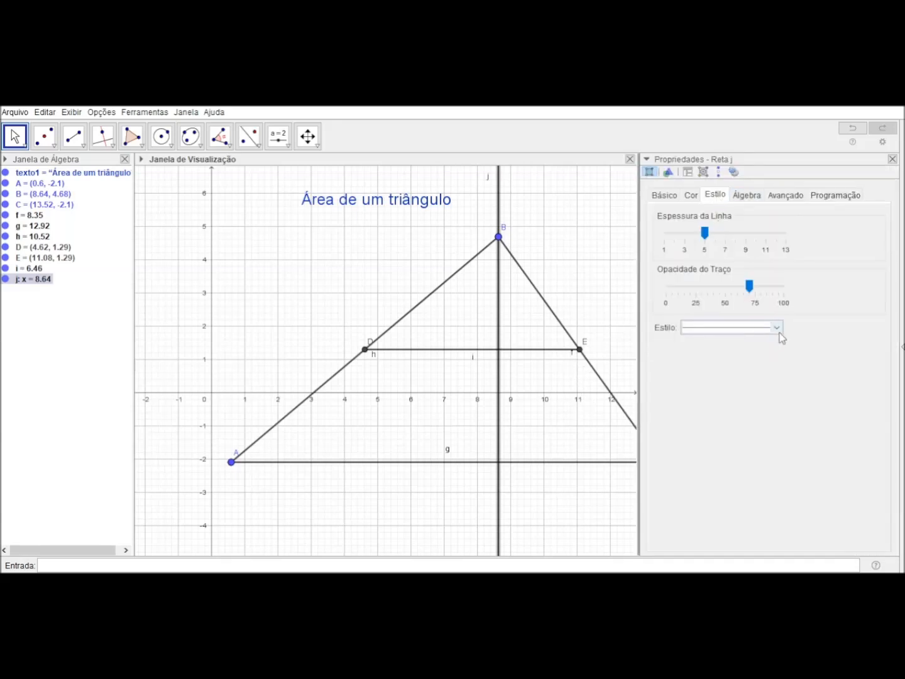
left_click(758, 358)
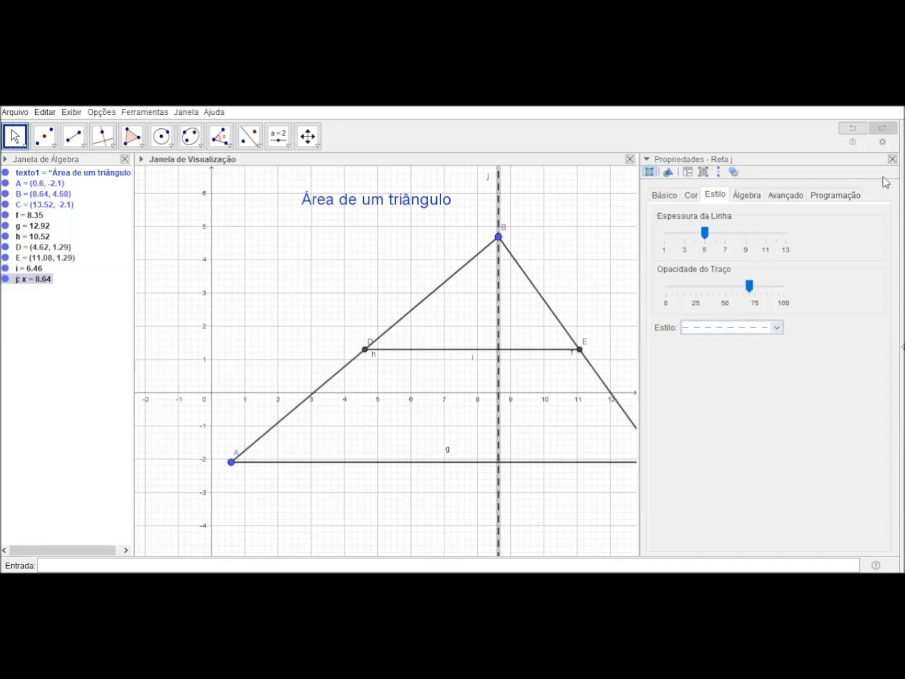
left_click(892, 160)
left_click(676, 266)
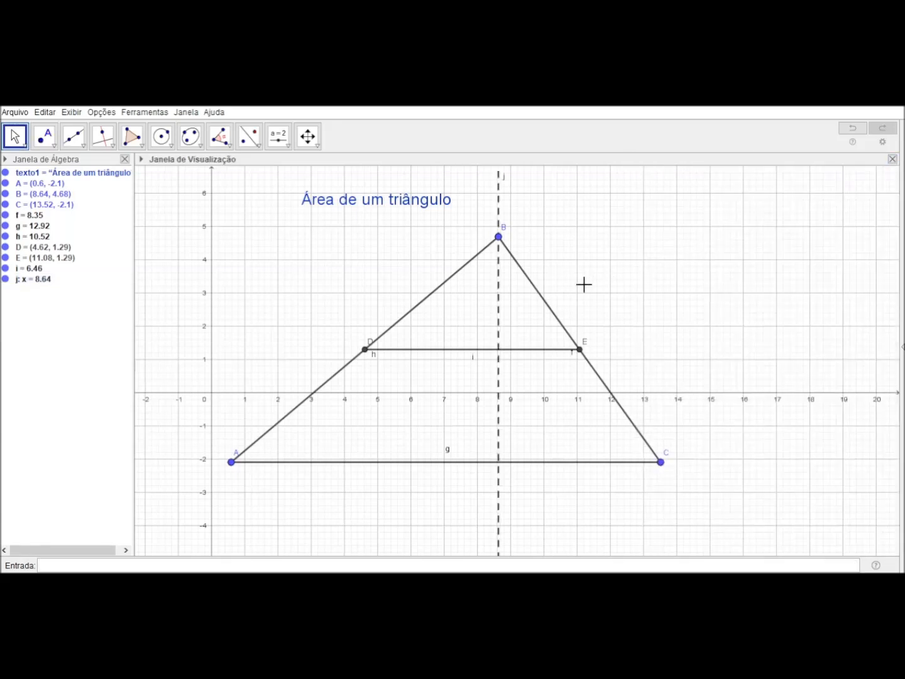
left_click_drag(498, 237, 519, 245)
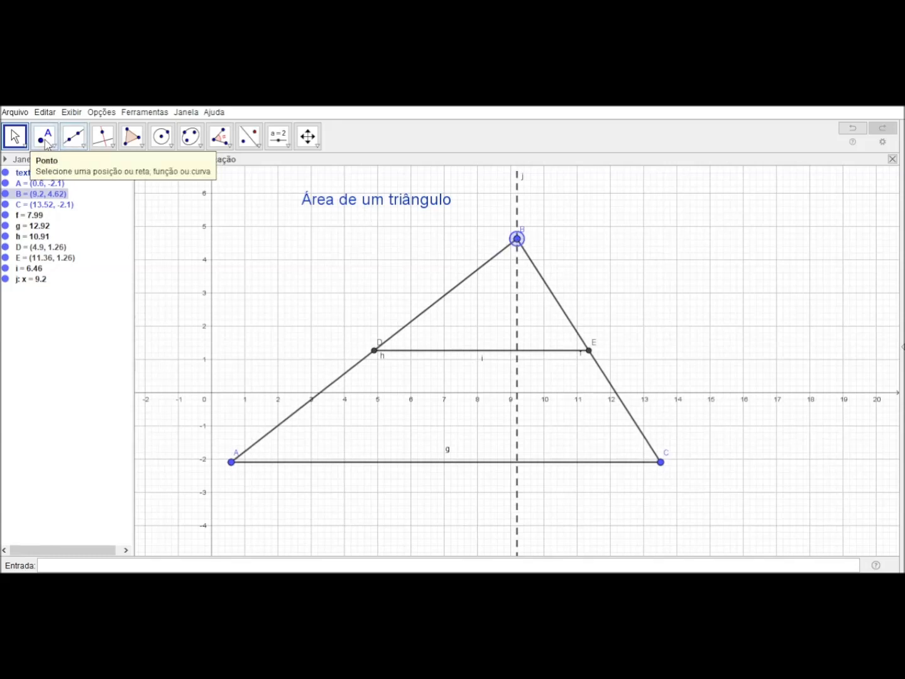
Mark the intersection of the dashed perpendicular line with segment DE.
left_click(47, 141)
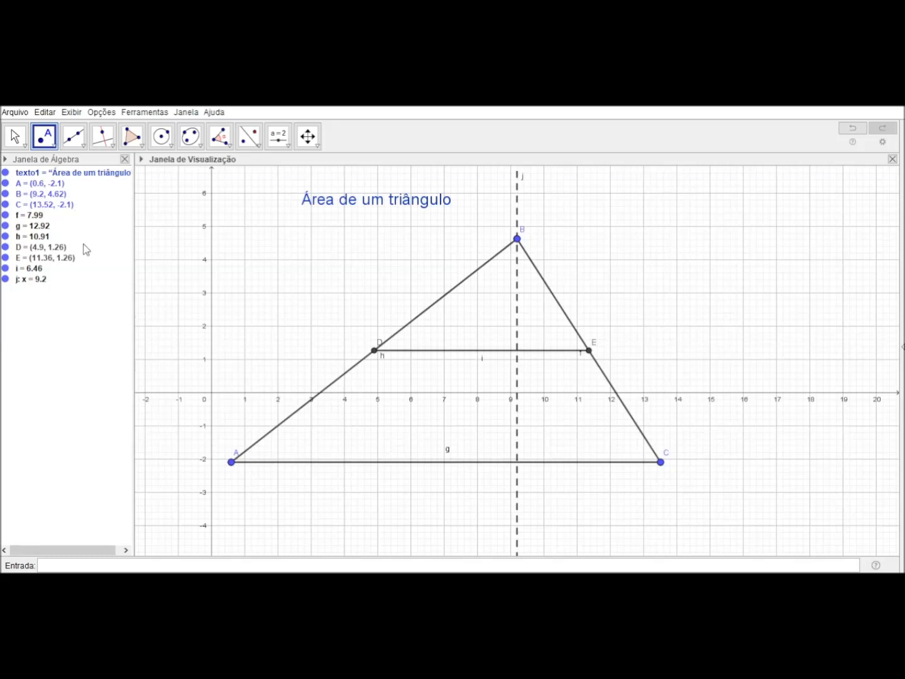
left_click(91, 256)
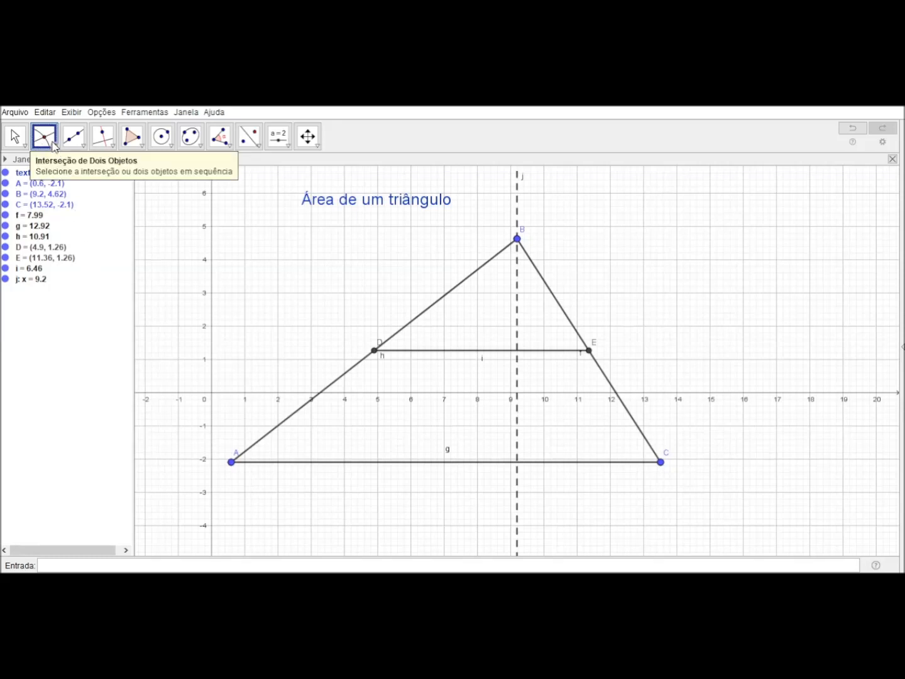
left_click(517, 197)
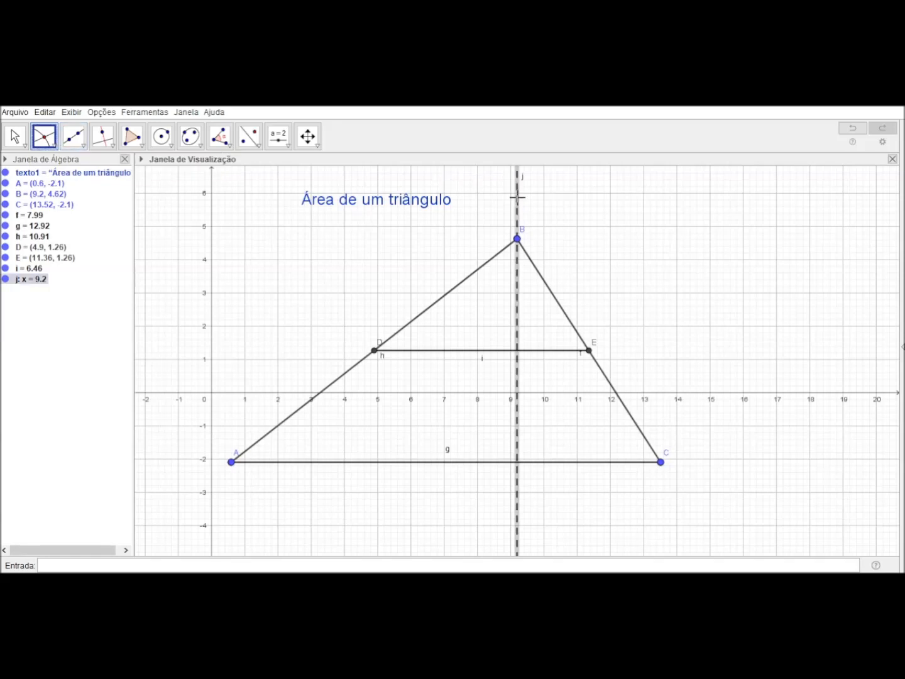
left_click(552, 352)
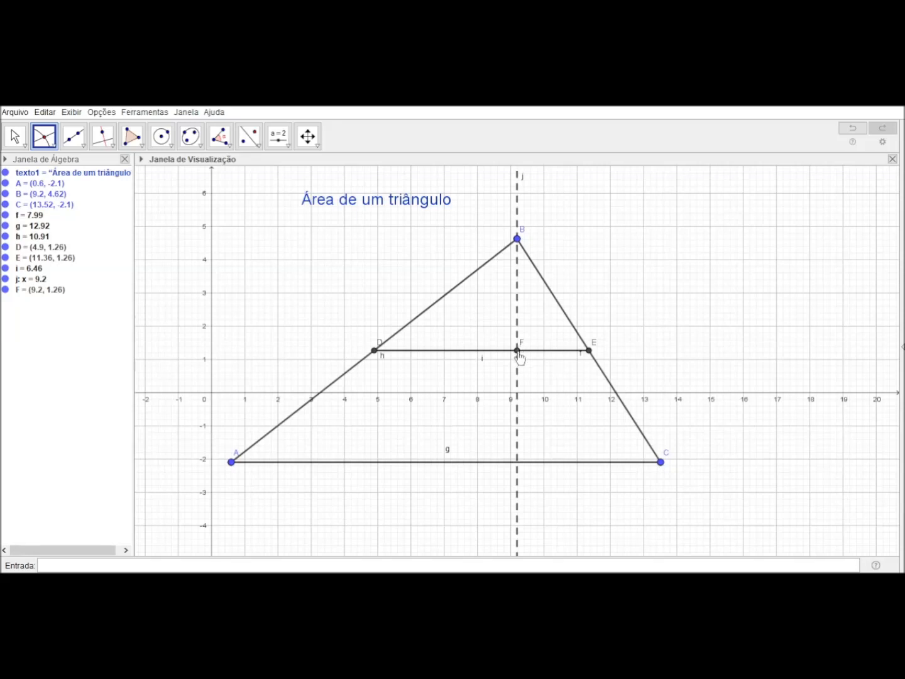
Move B to about (10.26, 4.22) and mark the angle BFD between the dashed perpendicular and segment DE.
key("Escape")
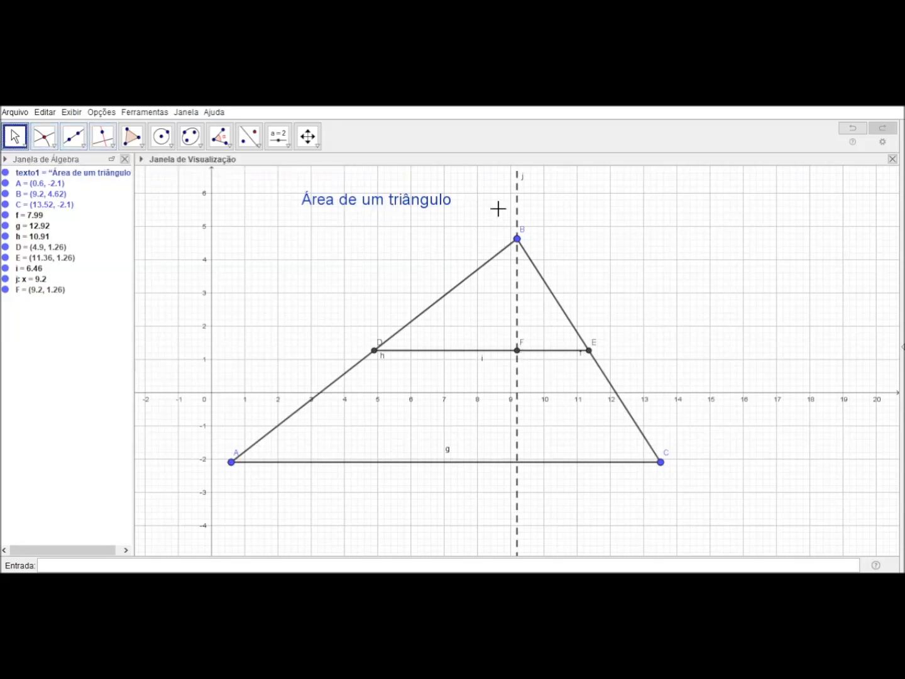
left_click_drag(518, 240, 552, 252)
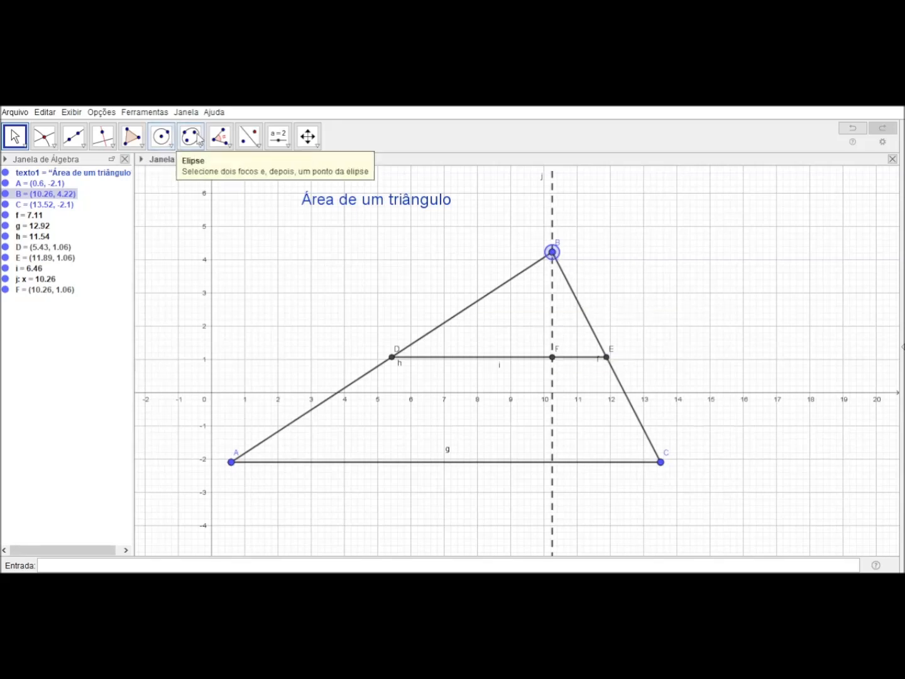
left_click(222, 137)
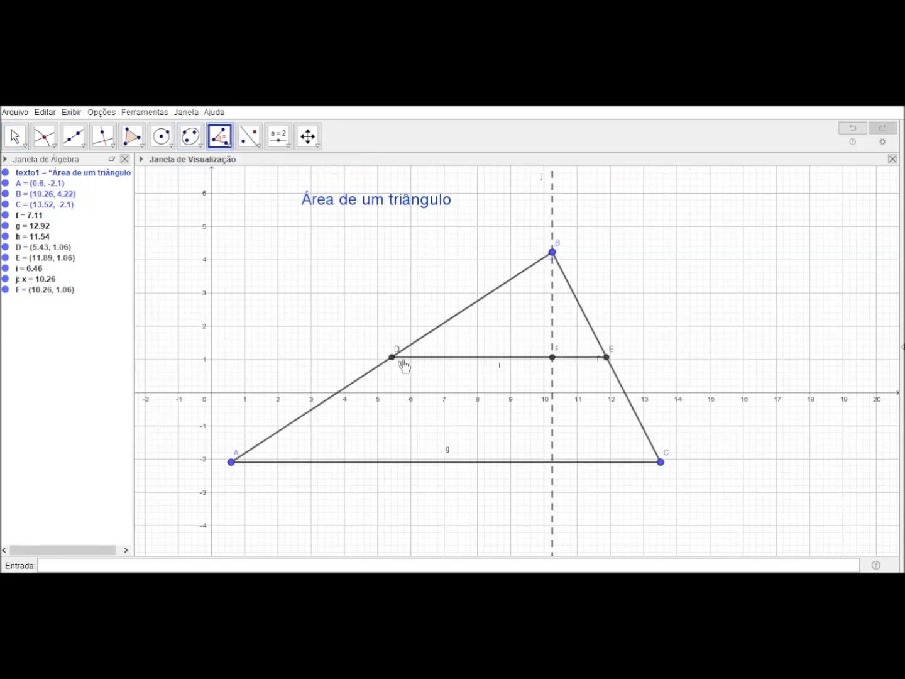
left_click(551, 252)
left_click(552, 357)
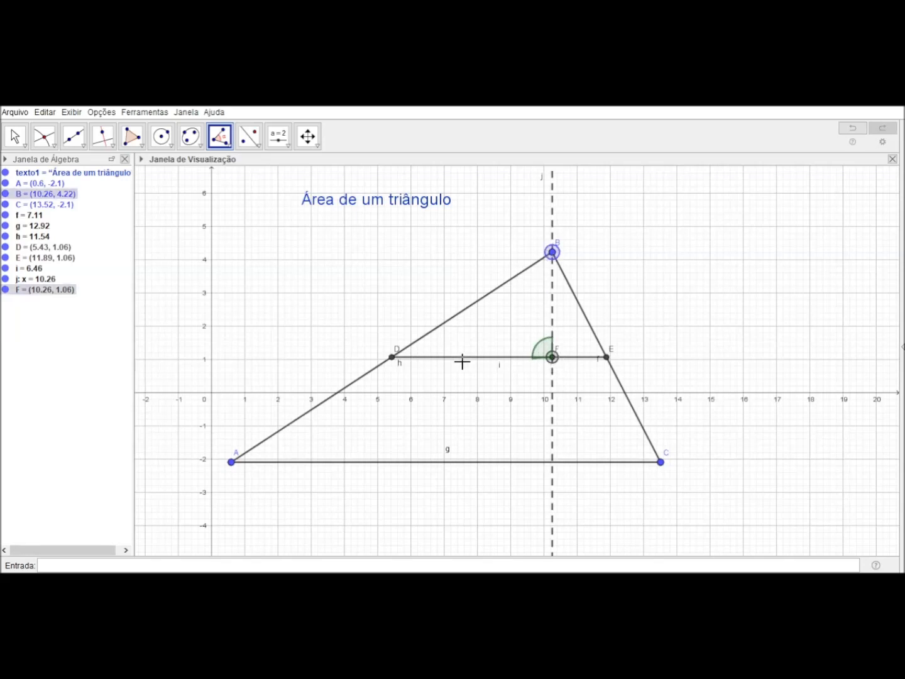
left_click(392, 358)
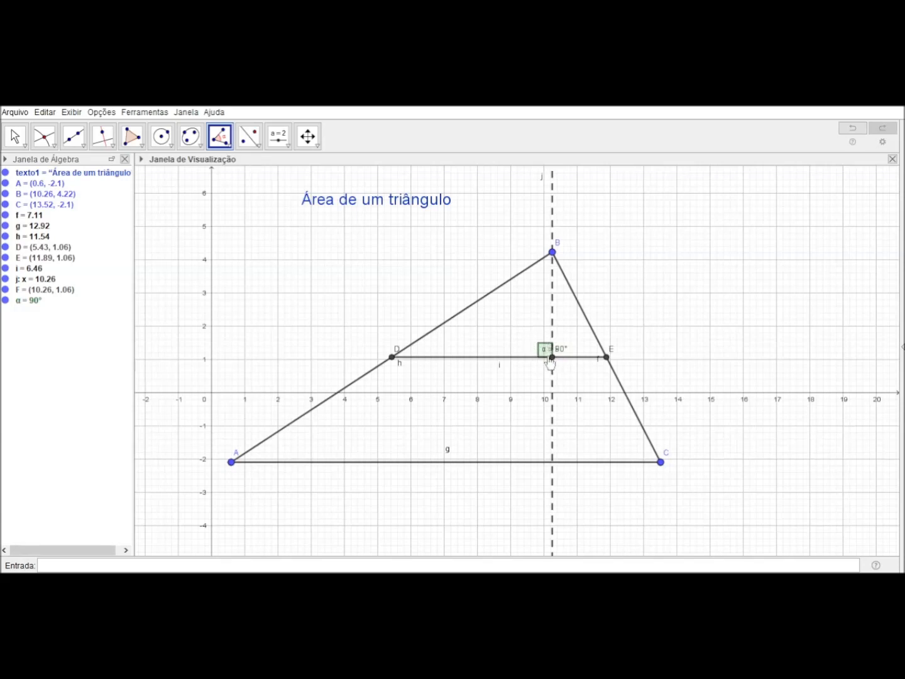
Move B to (10, 5) and sort the algebra list by object type.
left_click(15, 135)
left_click_drag(556, 256, 544, 230)
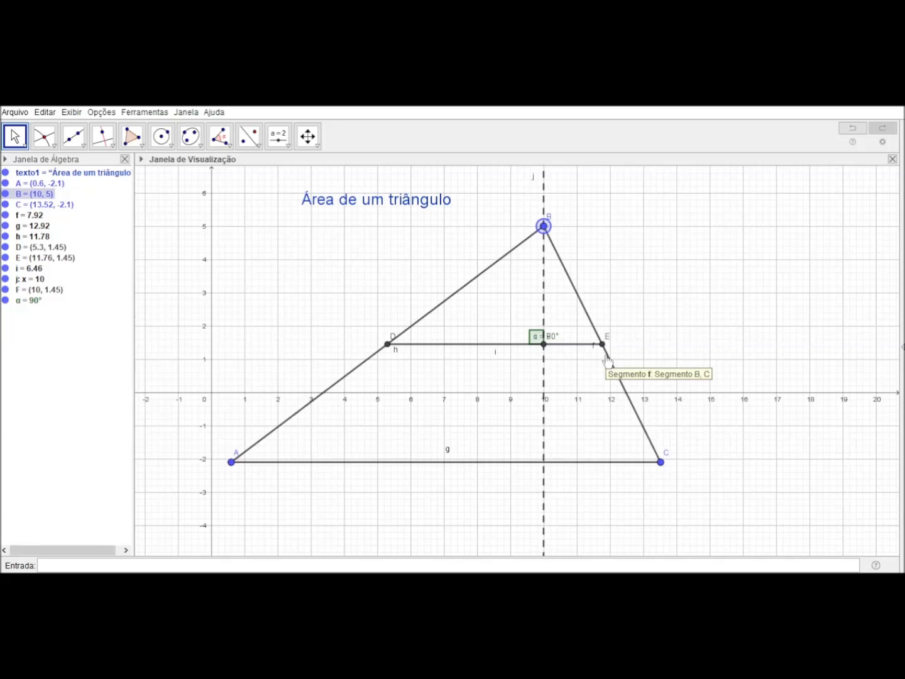
left_click(19, 162)
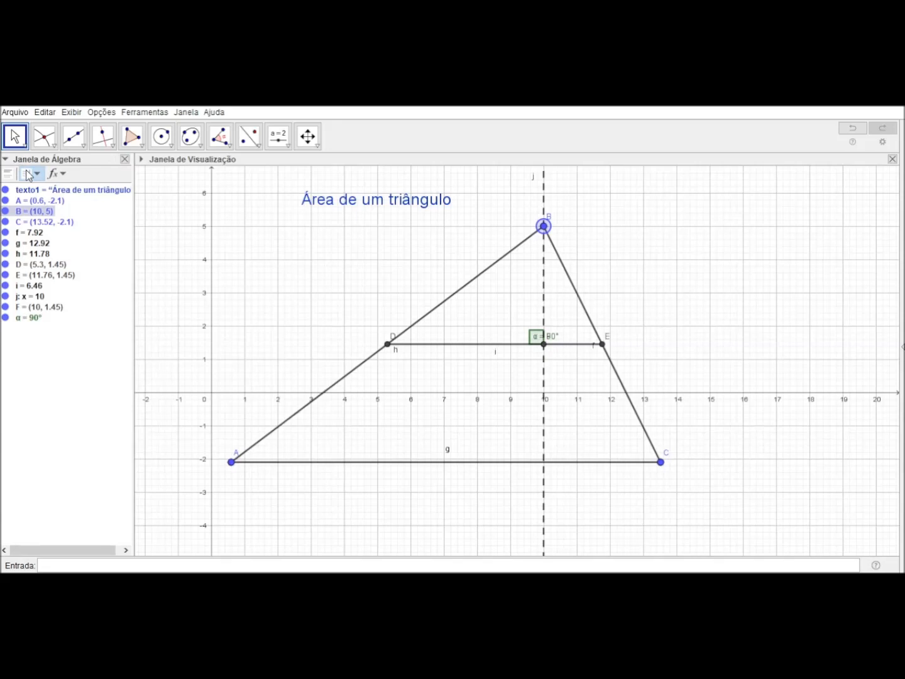
left_click(64, 218)
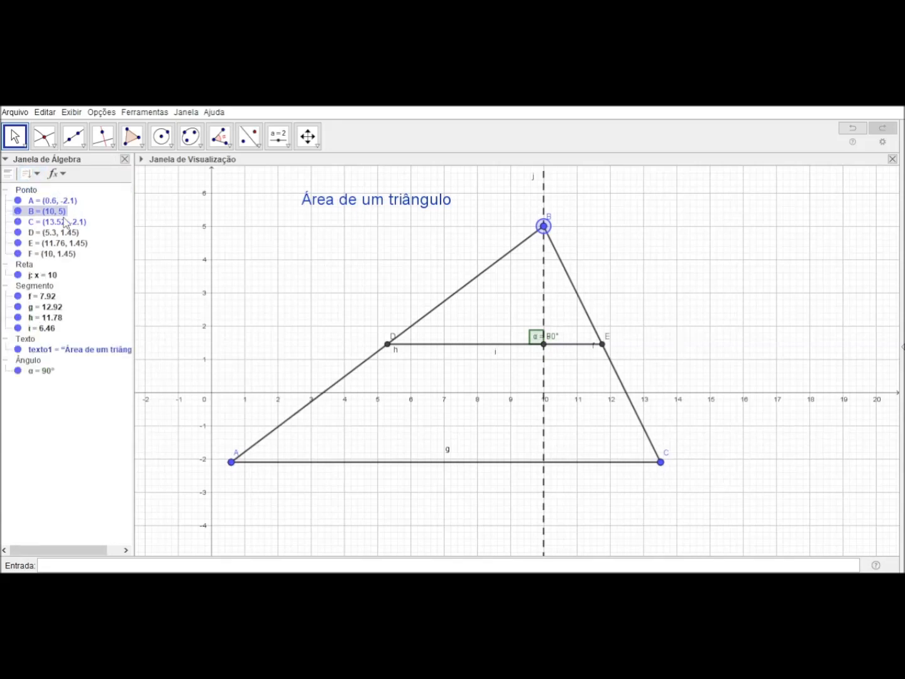
Toggle the visibility of the dashed perpendicular line j through B, leaving it hidden.
left_click(17, 275)
left_click(17, 275)
left_click(18, 275)
left_click(18, 275)
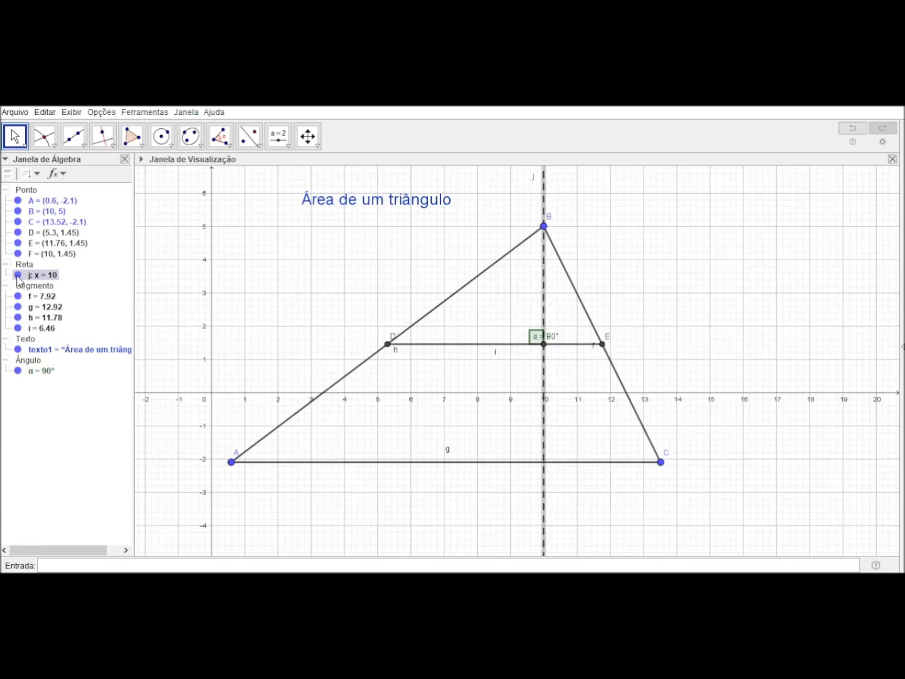
left_click(18, 275)
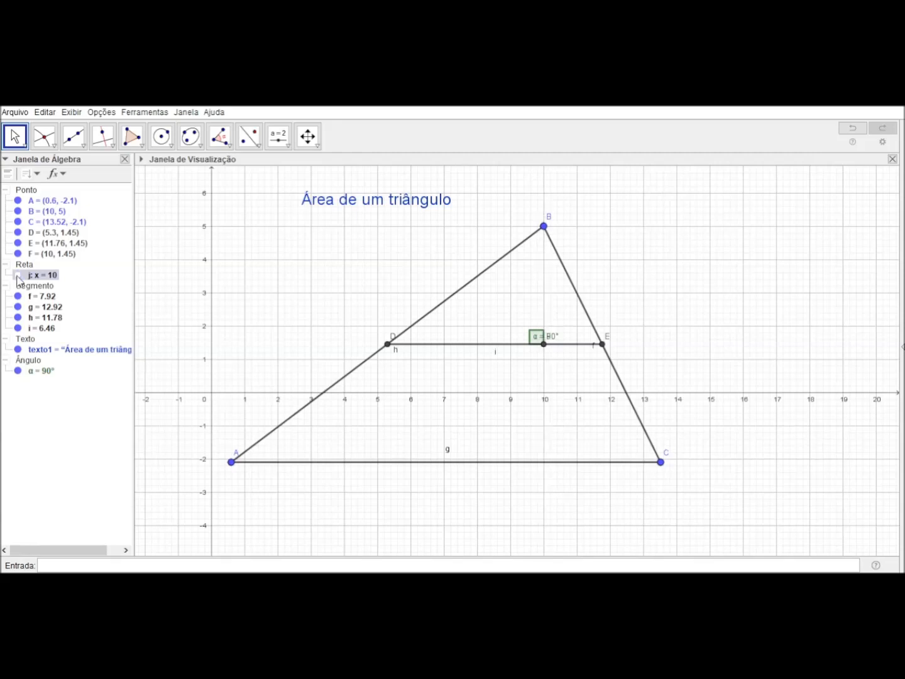
left_click(18, 275)
left_click(17, 275)
left_click(18, 276)
left_click(18, 275)
left_click(17, 276)
left_click(18, 275)
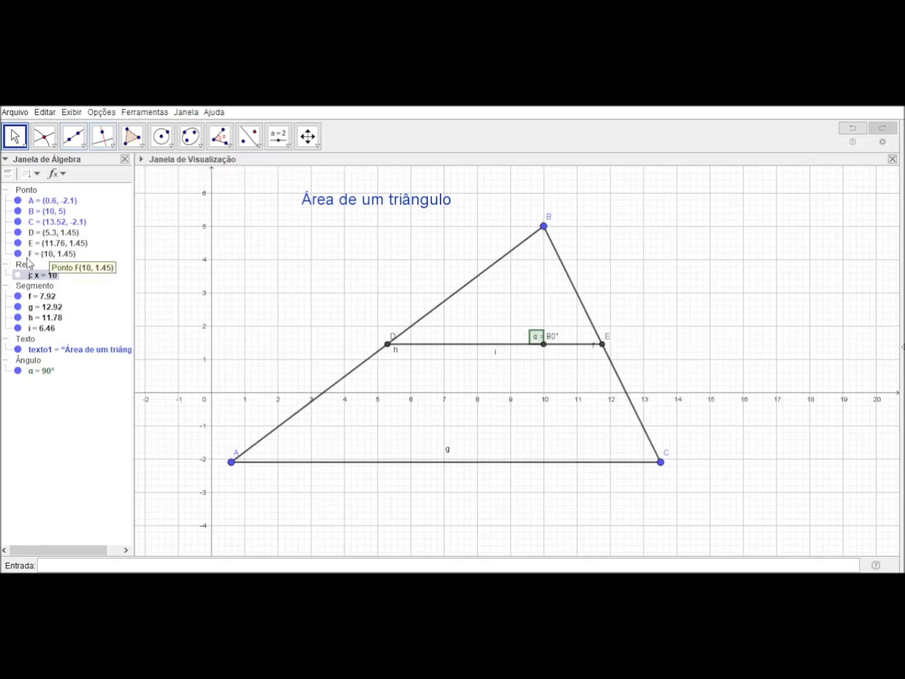
left_click(17, 275)
left_click(19, 275)
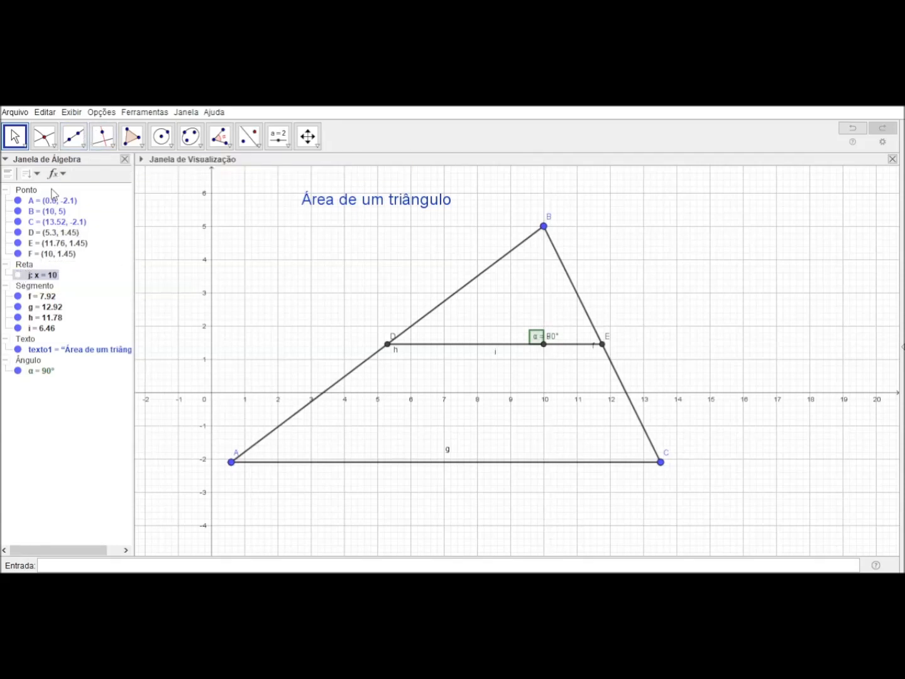
Draw segment BF from the apex to the midsegment, and move B to about (10.28, 5.34).
left_click(75, 138)
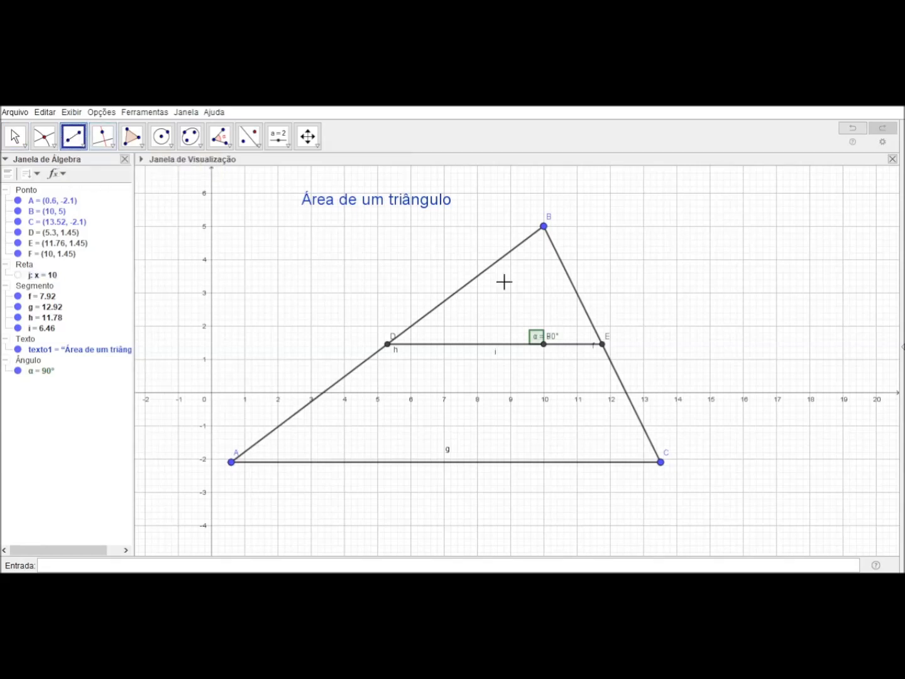
left_click(543, 226)
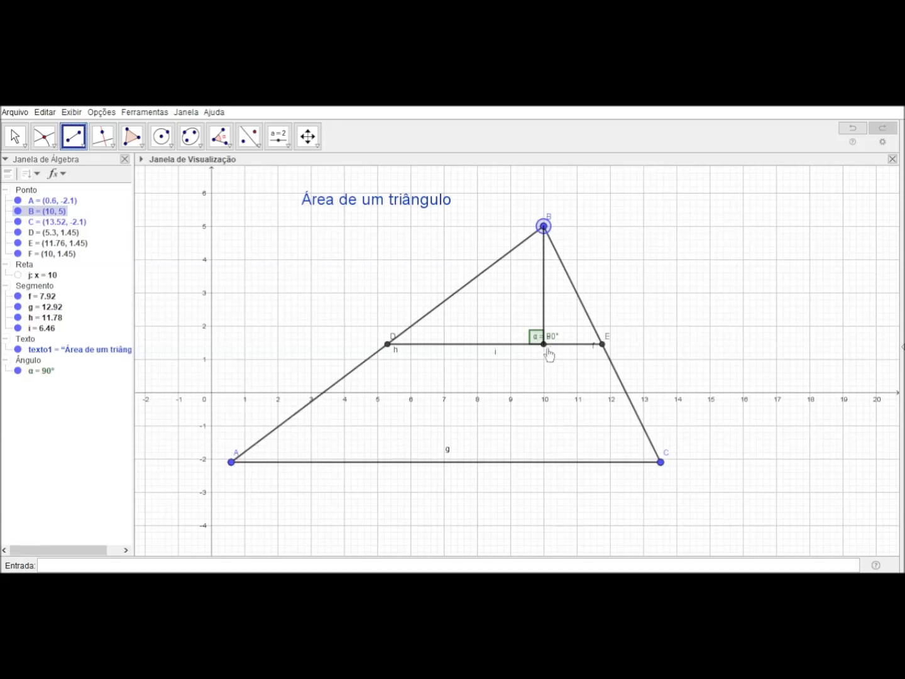
left_click(544, 345)
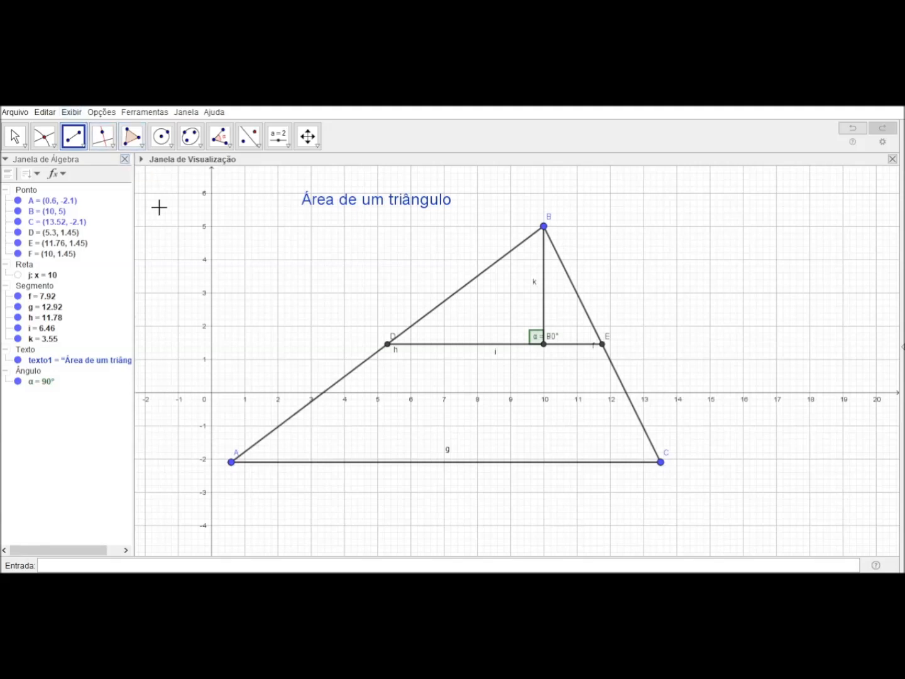
left_click(15, 135)
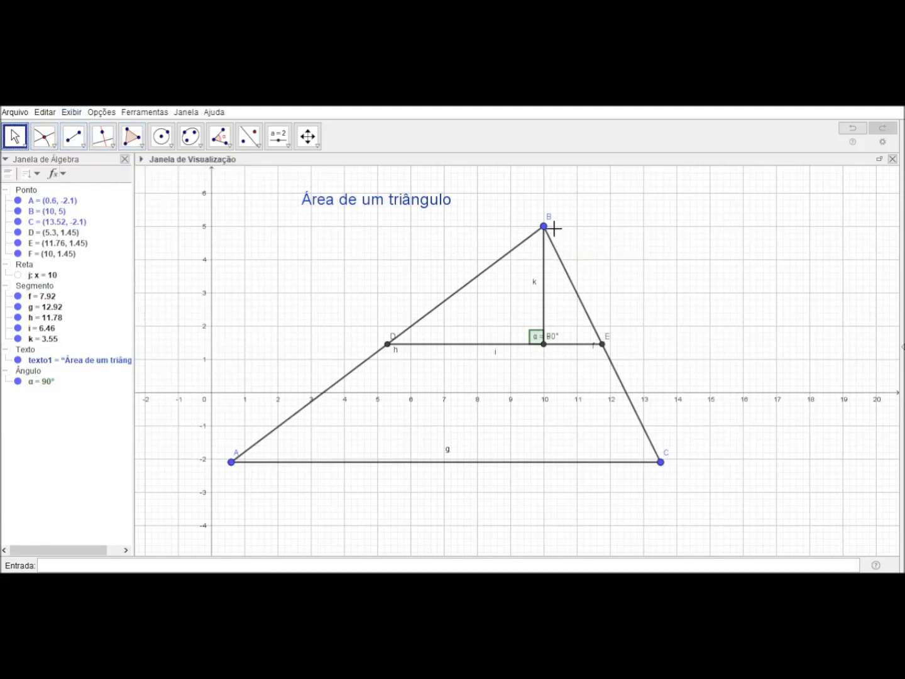
mouse_move(544, 227)
left_mouse_down()
mouse_move(239, 273)
mouse_move(494, 289)
mouse_move(564, 201)
mouse_move(564, 262)
mouse_move(601, 227)
mouse_move(556, 243)
mouse_move(552, 215)
left_mouse_up()
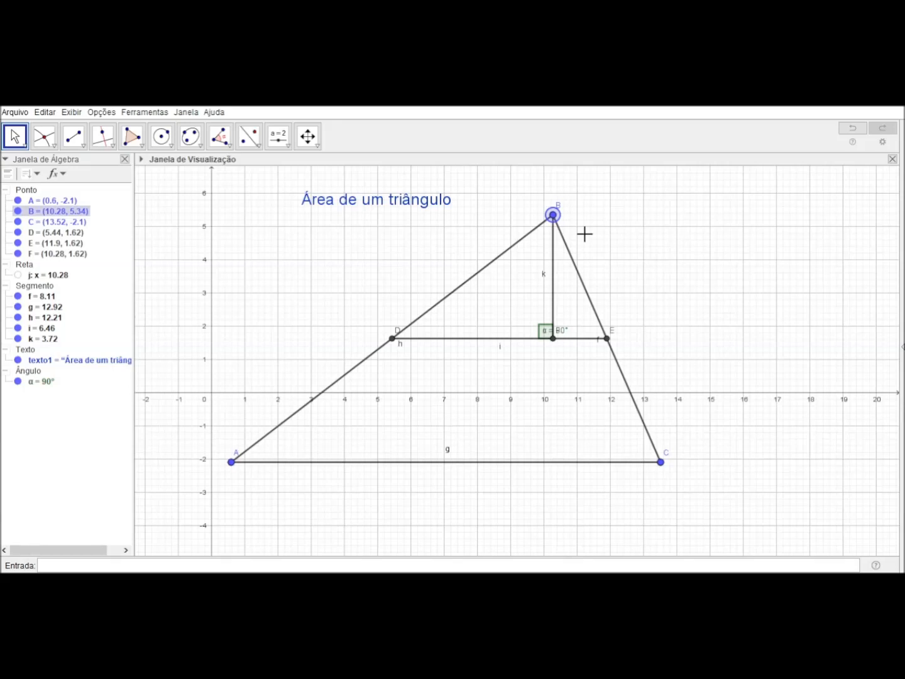
Create the triangle polygon with vertices D, F and B.
left_click(144, 143)
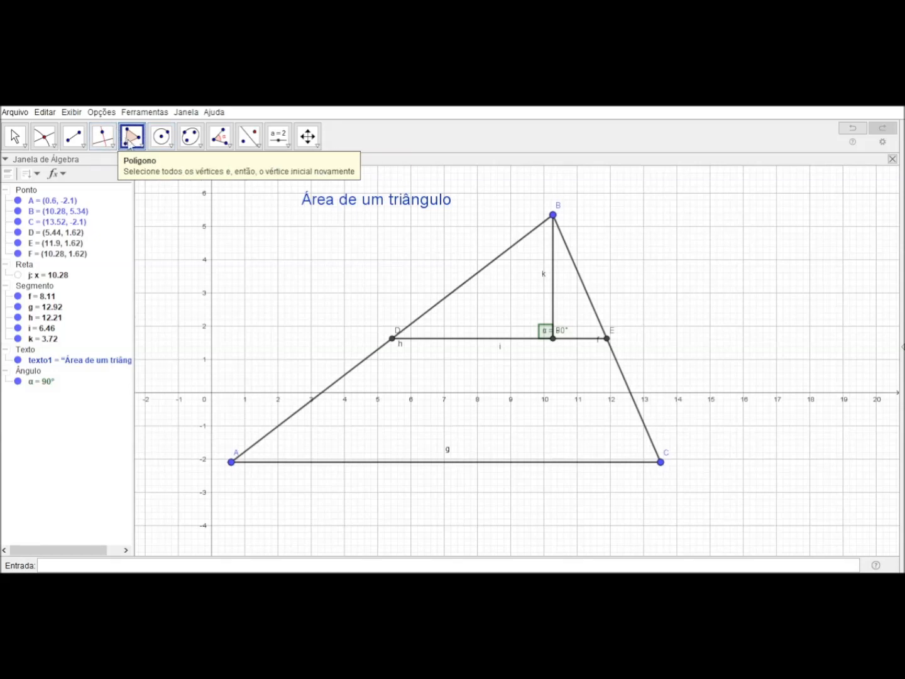
left_click(392, 339)
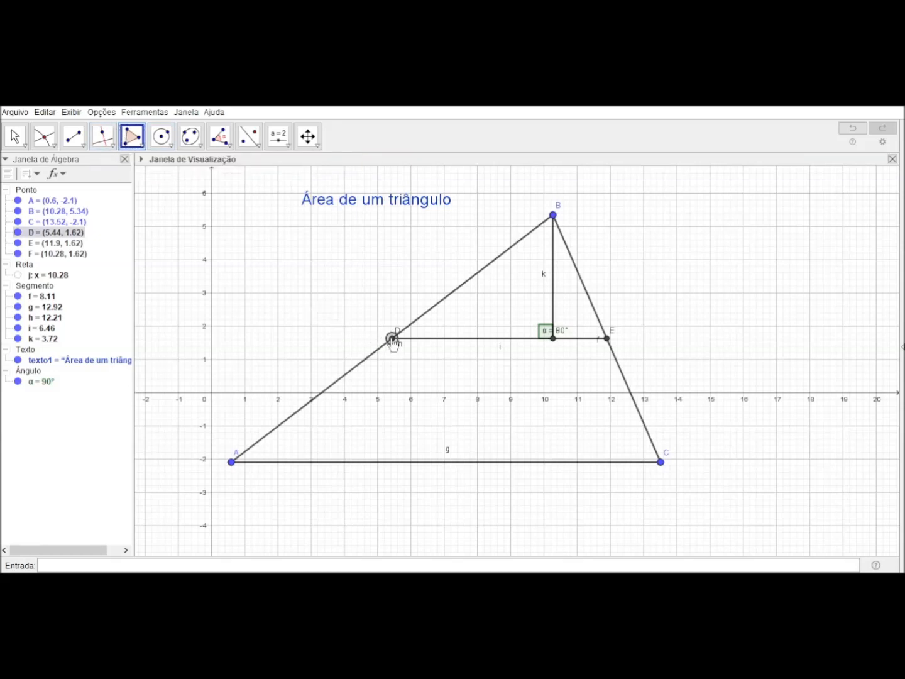
left_click(552, 342)
left_click(555, 217)
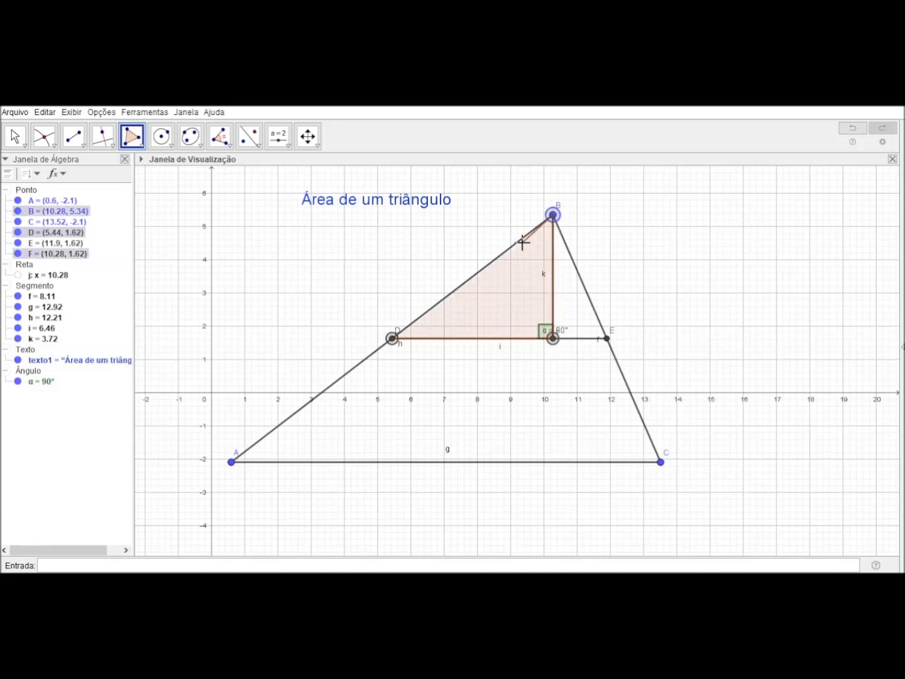
left_click(392, 338)
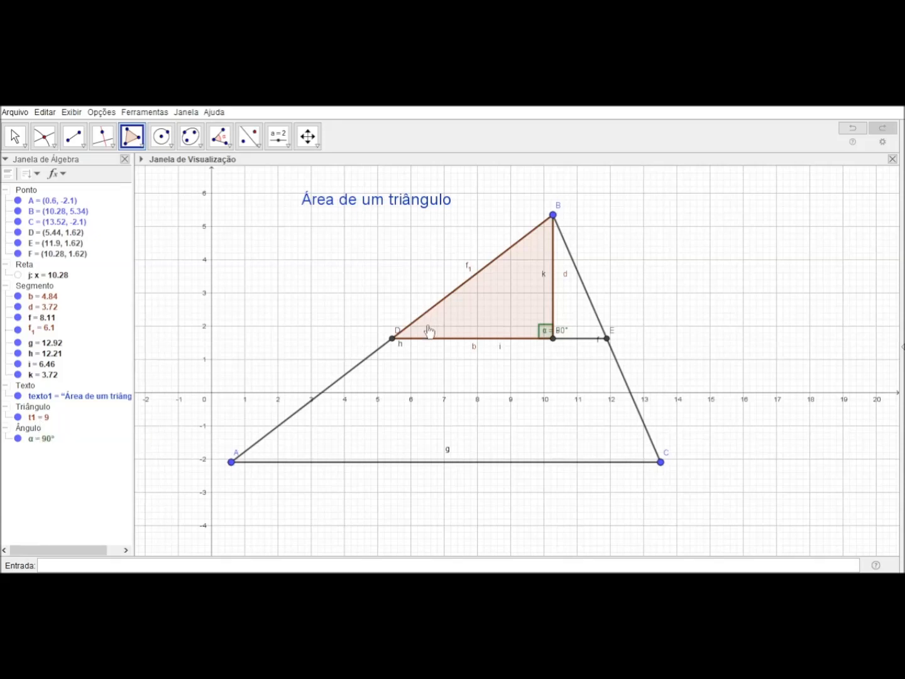
Create the triangle polygon with vertices B, F and E.
left_click(553, 216)
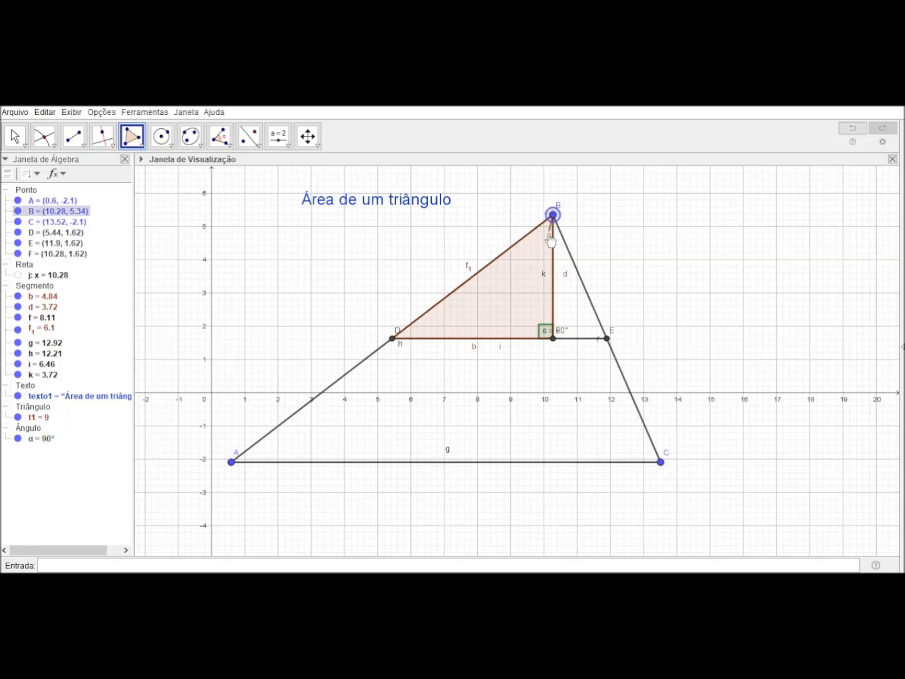
left_click(553, 339)
left_click(607, 339)
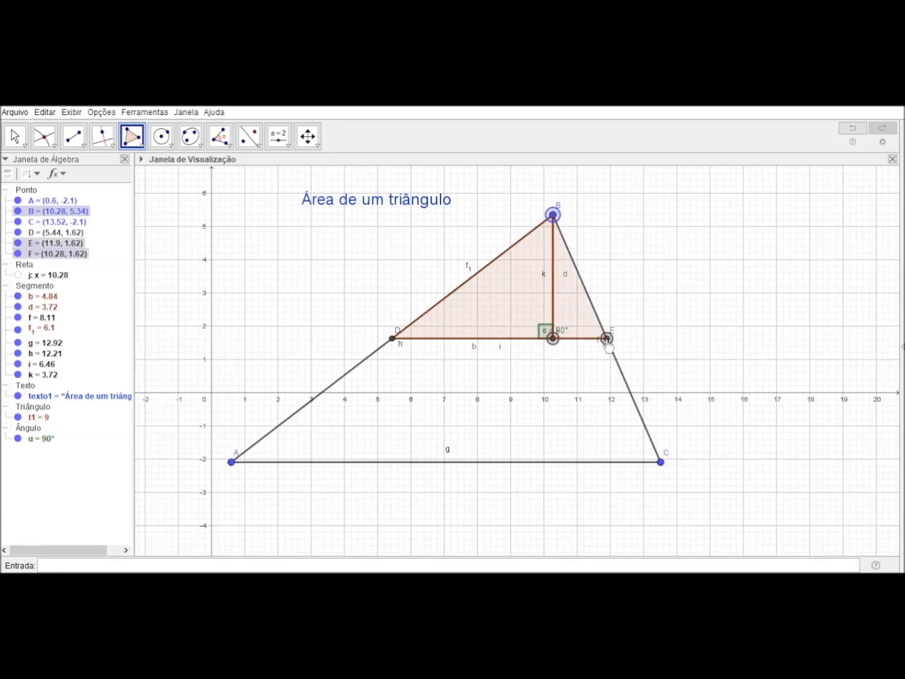
left_click(552, 215)
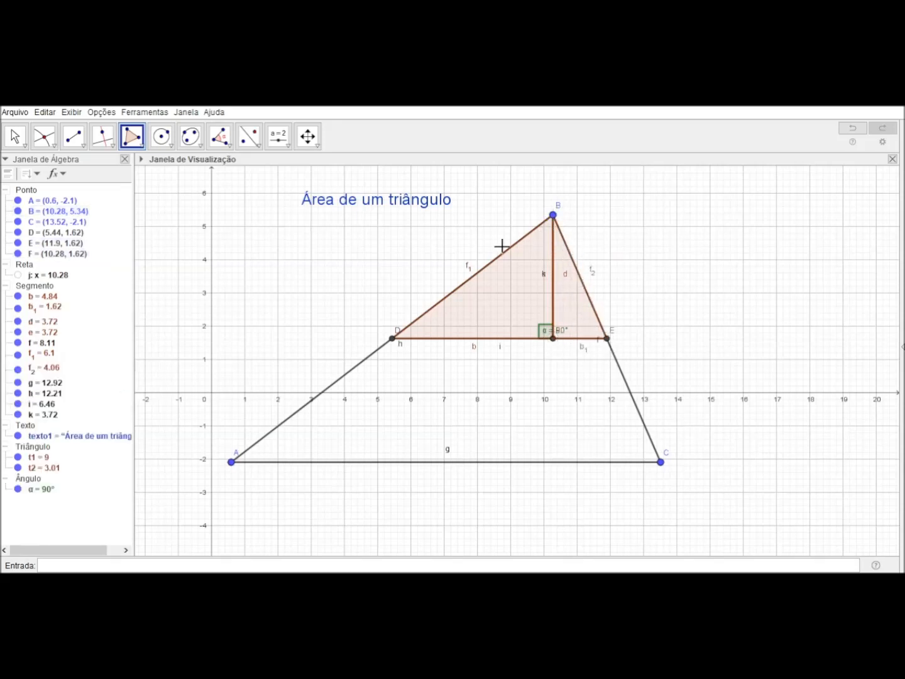
Set the color of triangle DFB to red #FF0033.
left_click(46, 458)
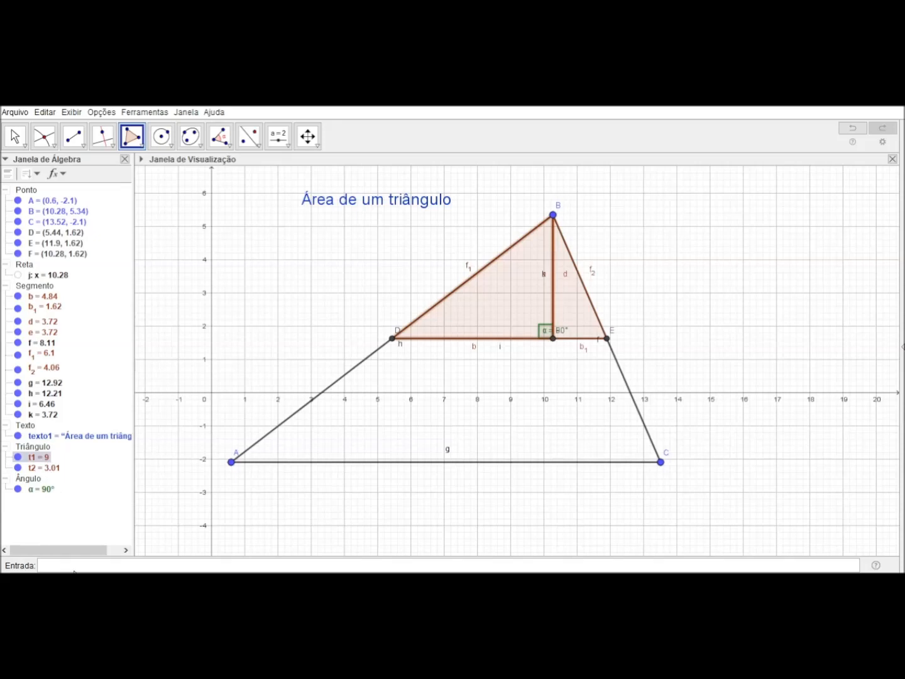
left_click(75, 572)
left_click(691, 196)
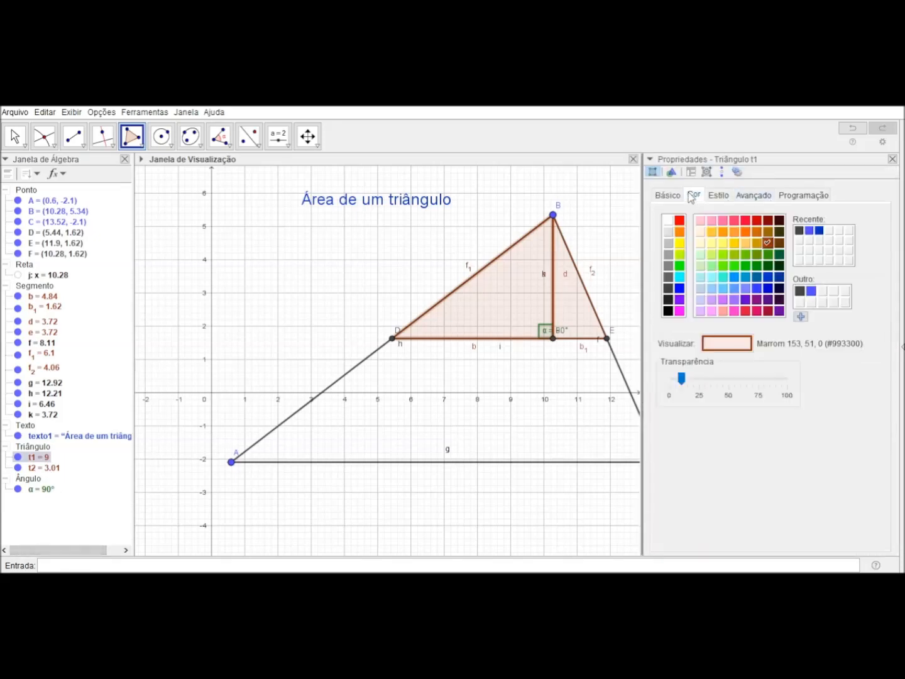
left_click(745, 220)
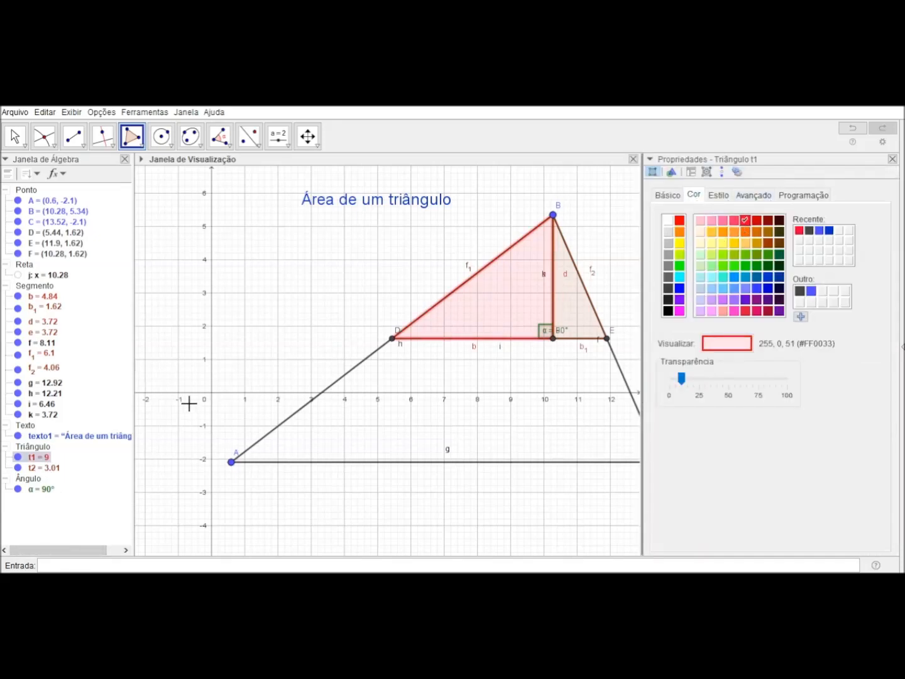
Set the color of triangle BFE to green #66CC00 and close the object properties.
left_click(50, 469)
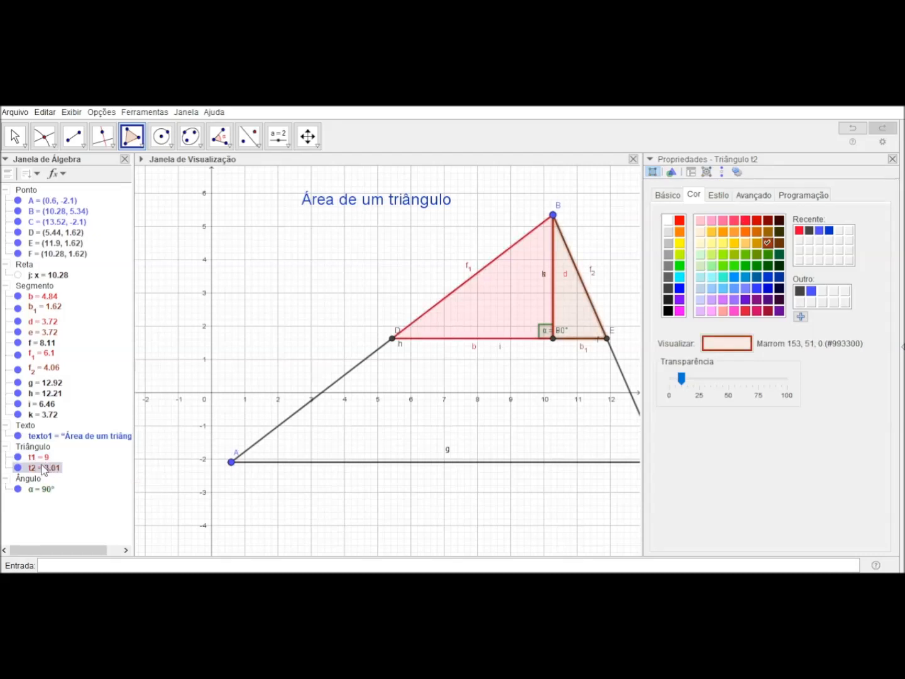
left_click(744, 256)
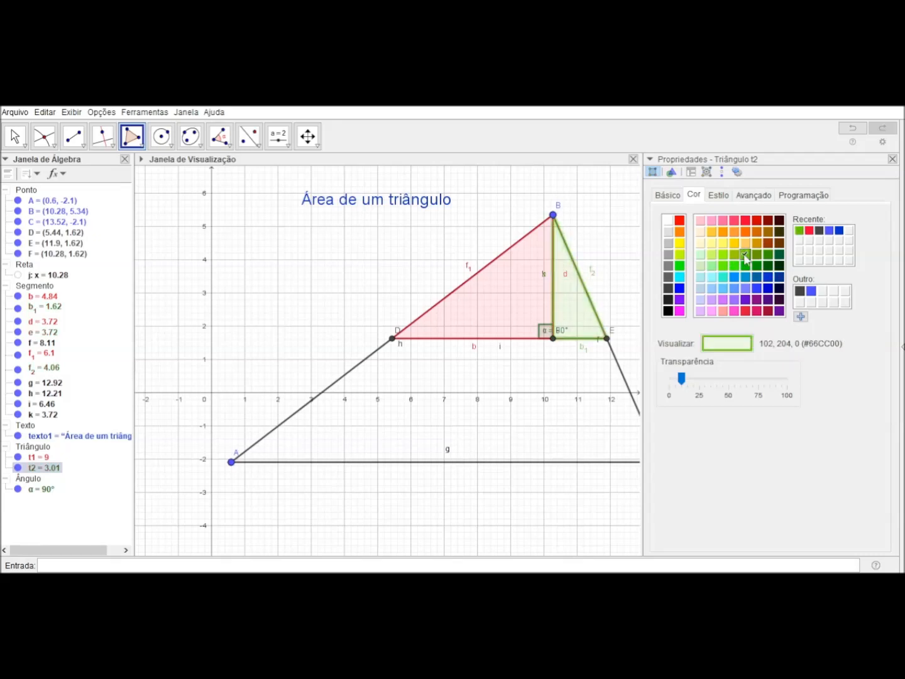
left_click(892, 159)
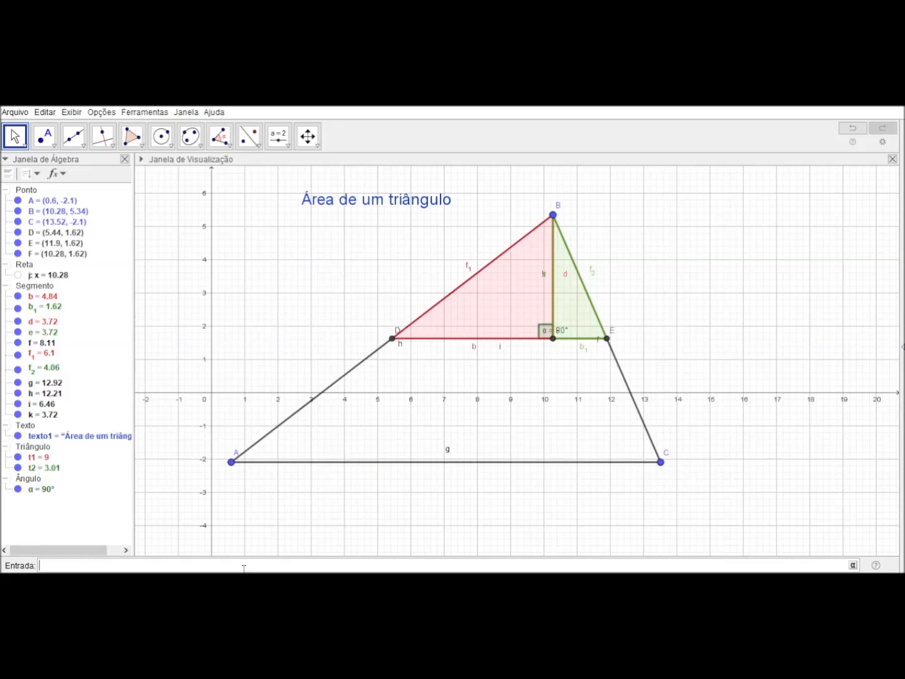
Create an angle slider named θ below the title text and set it to 74°.
type("G")
key("BackSpace")
left_click(277, 143)
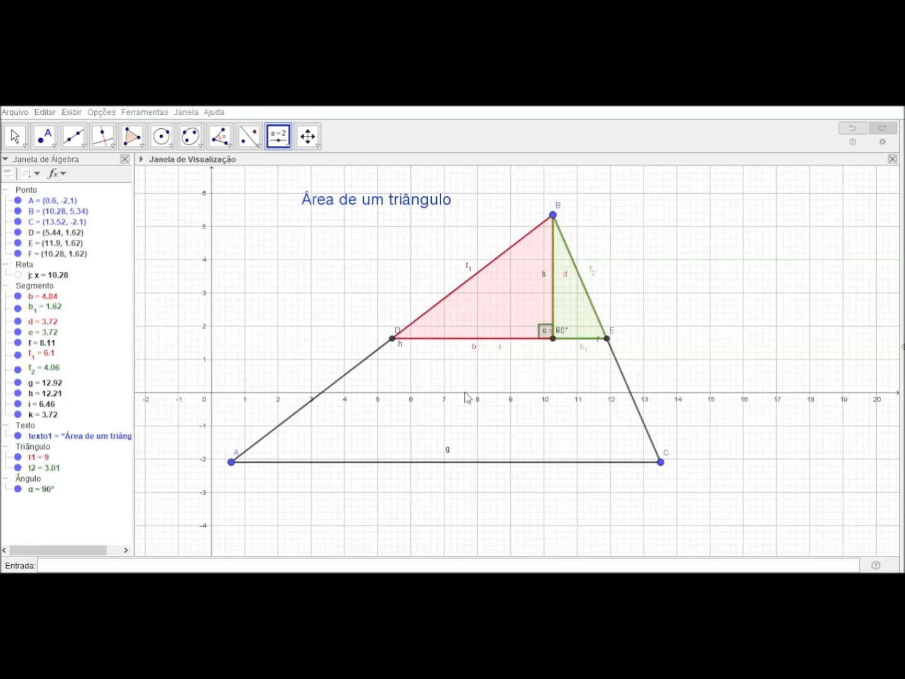
left_click(289, 246)
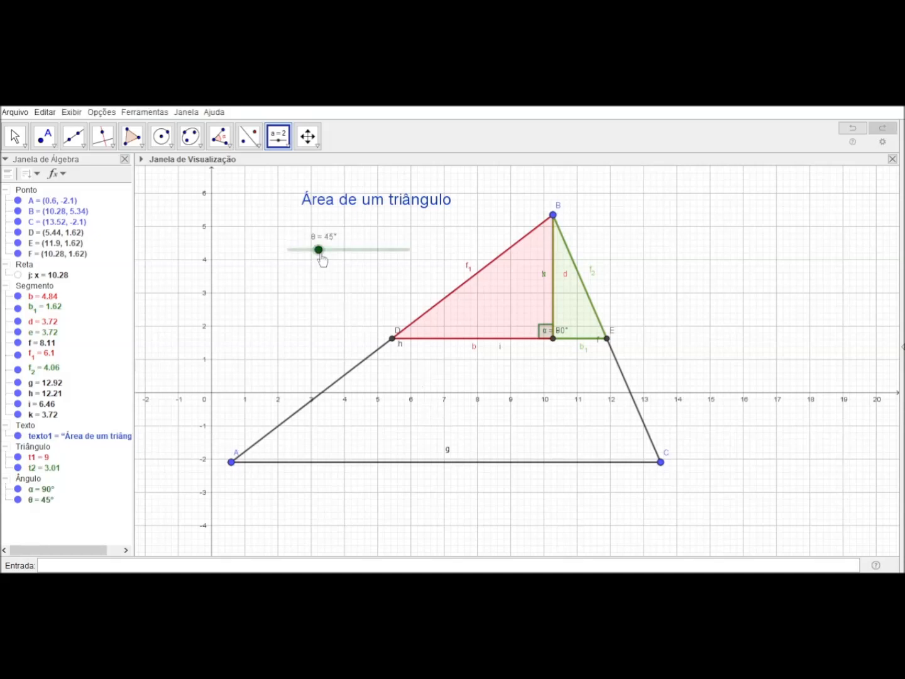
left_click_drag(320, 255, 281, 257)
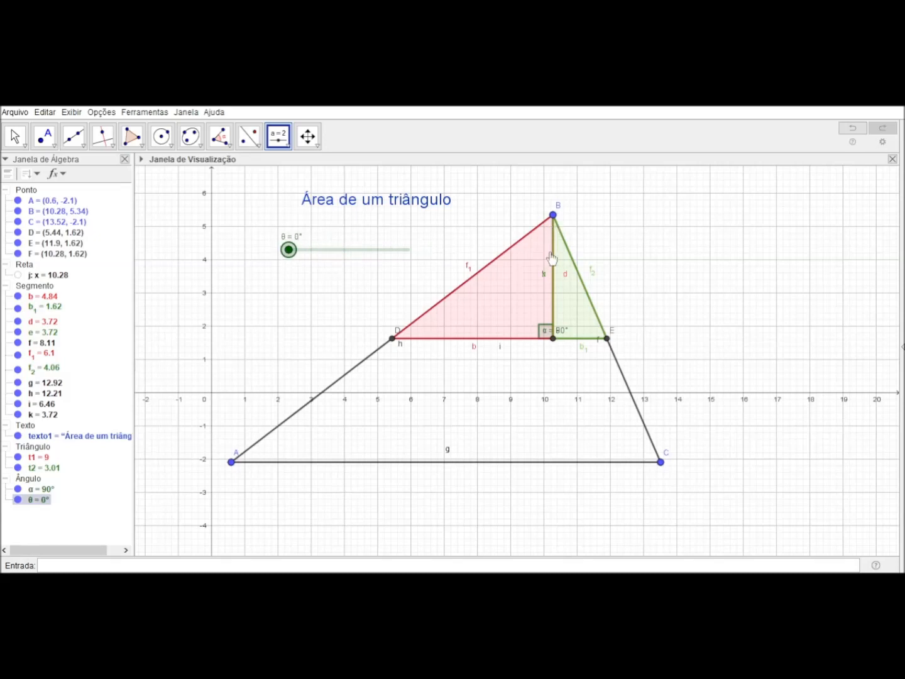
left_click_drag(289, 250, 337, 249)
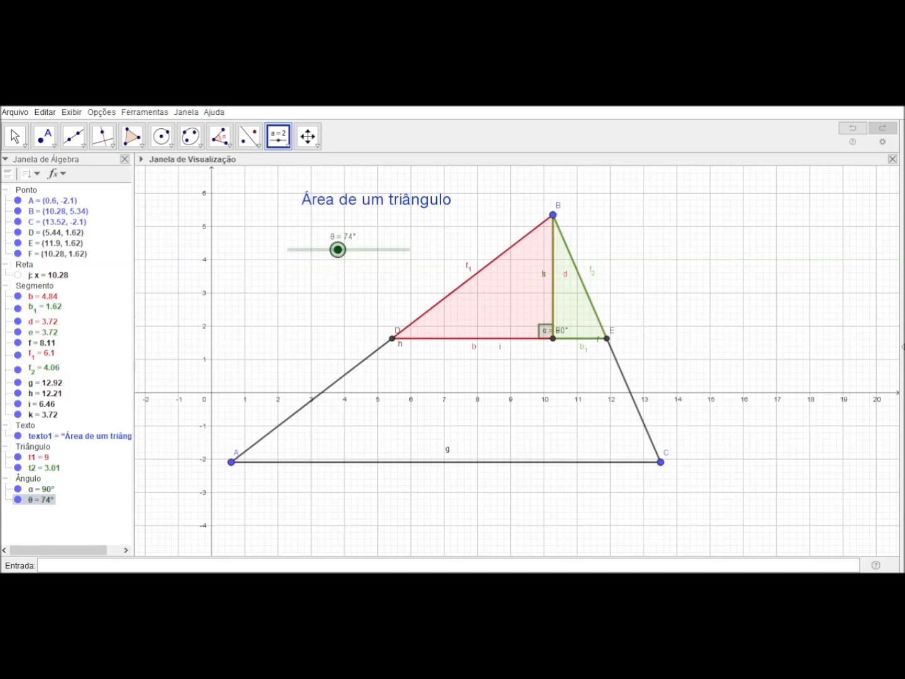
Define NovoTriangulo1=Girar(t1,θ,D) to rotate the red triangle about point D by the slider angle.
left_click(139, 566)
type("NovoTriangulo1=Gira")
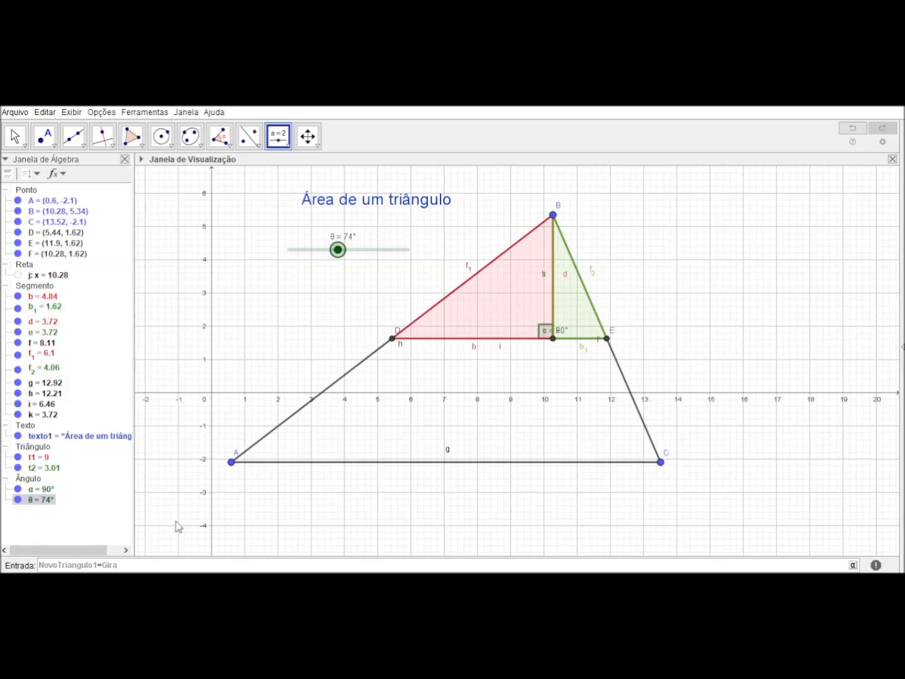
type("r")
key("Return")
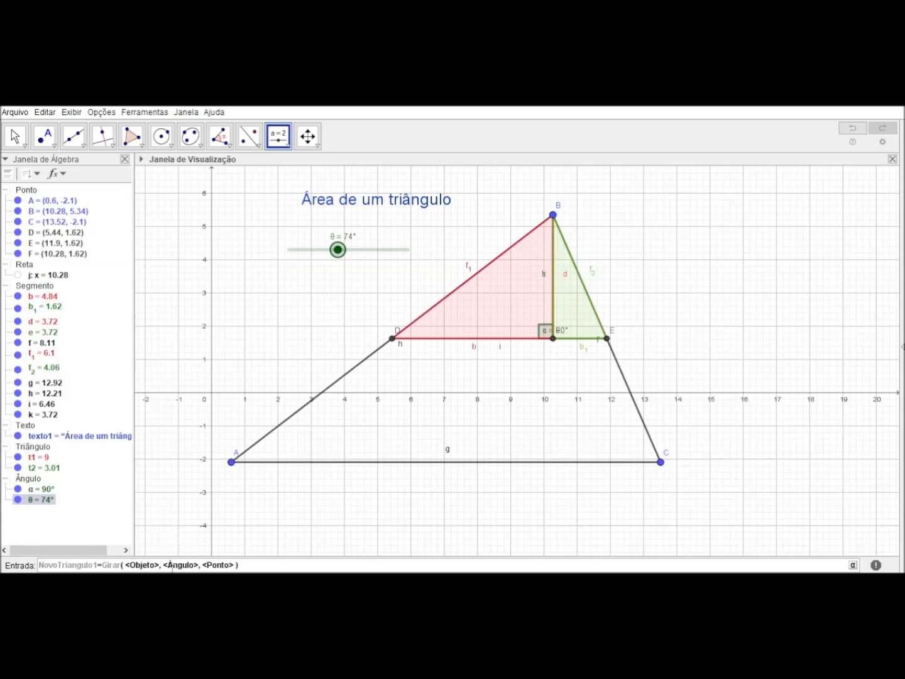
left_click(125, 564)
type("t1")
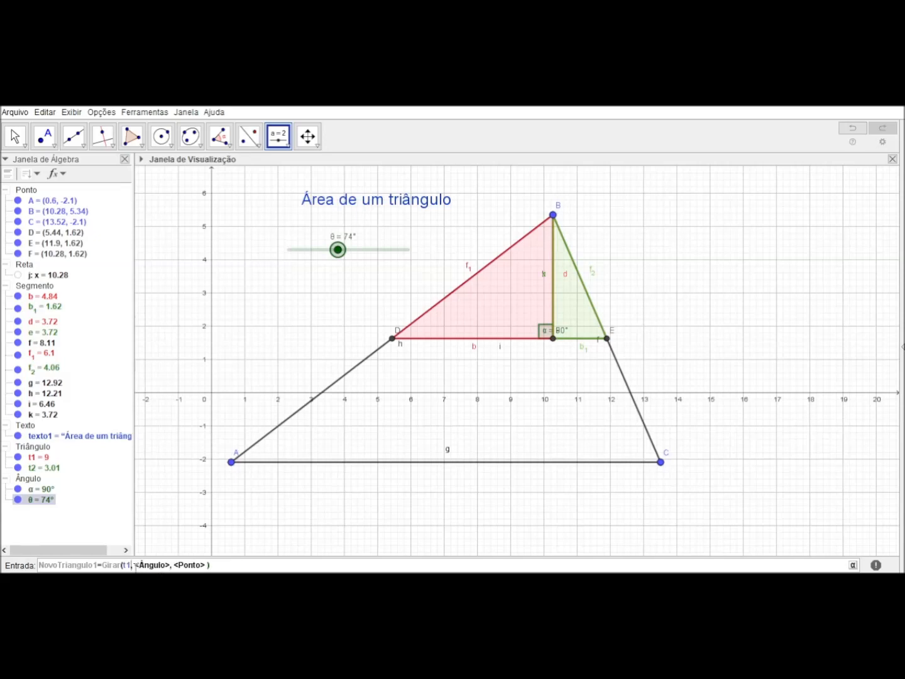
left_click(165, 566)
key("BackSpace")
type("θ")
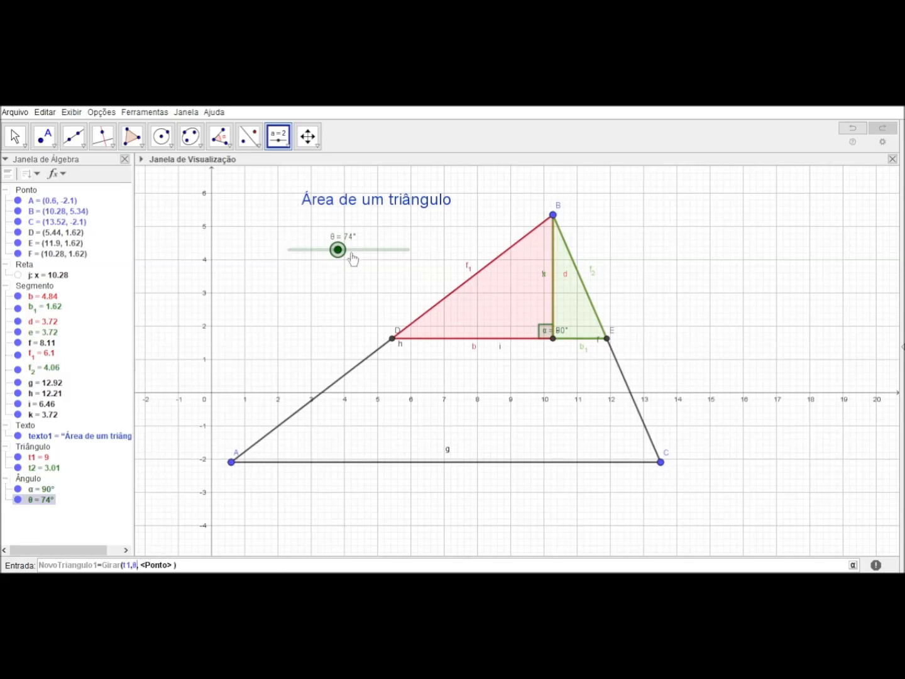
left_click_drag(139, 564, 171, 565)
type("D")
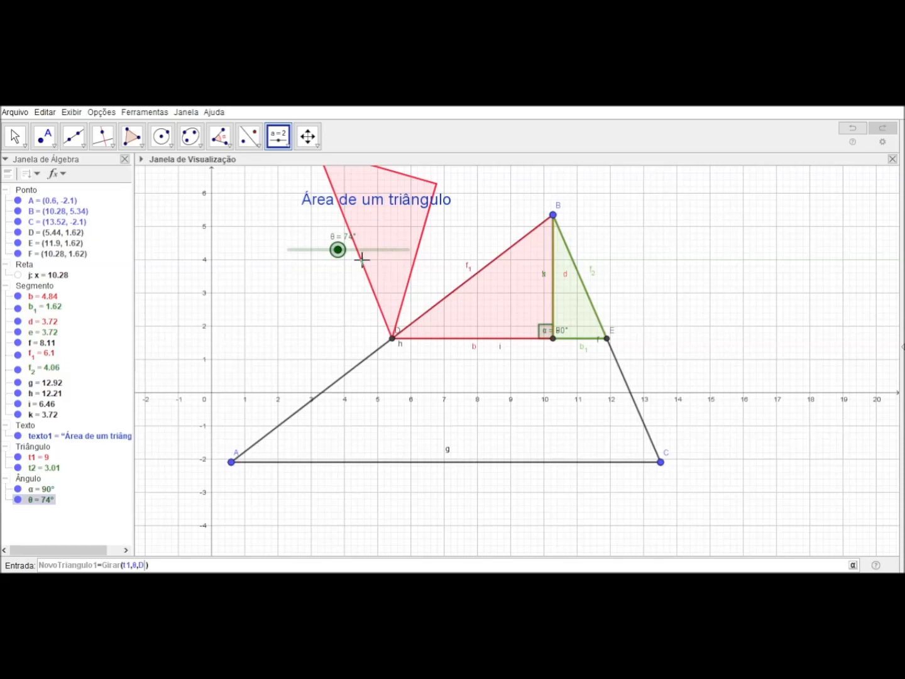
key("Return")
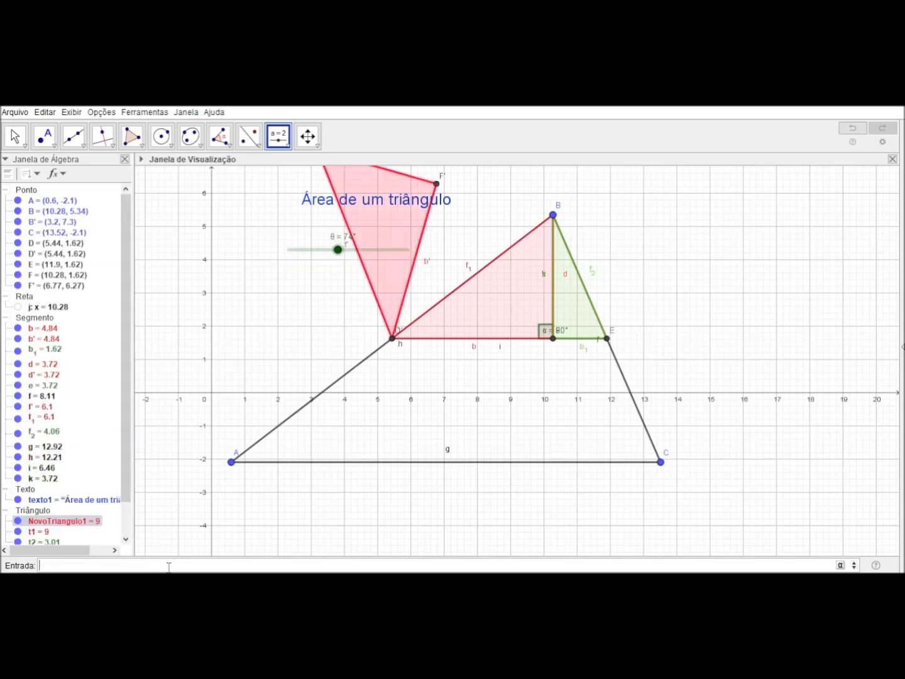
Move the θ slider beside the triangle, near vertex B, and set it to 0°.
scroll(644, 333, "down", 1)
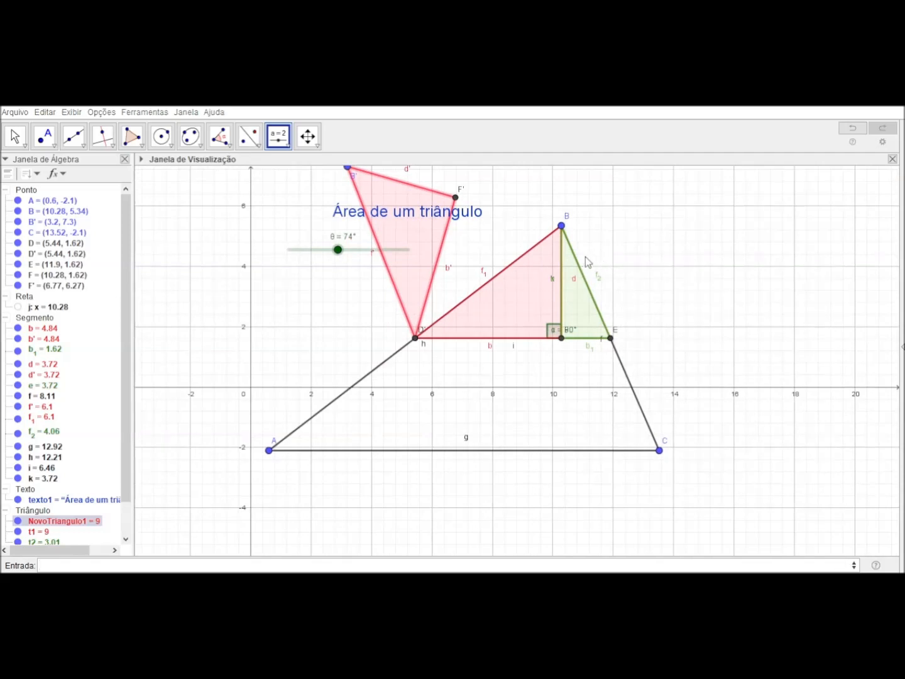
key("Escape")
left_click_drag(739, 273, 715, 326)
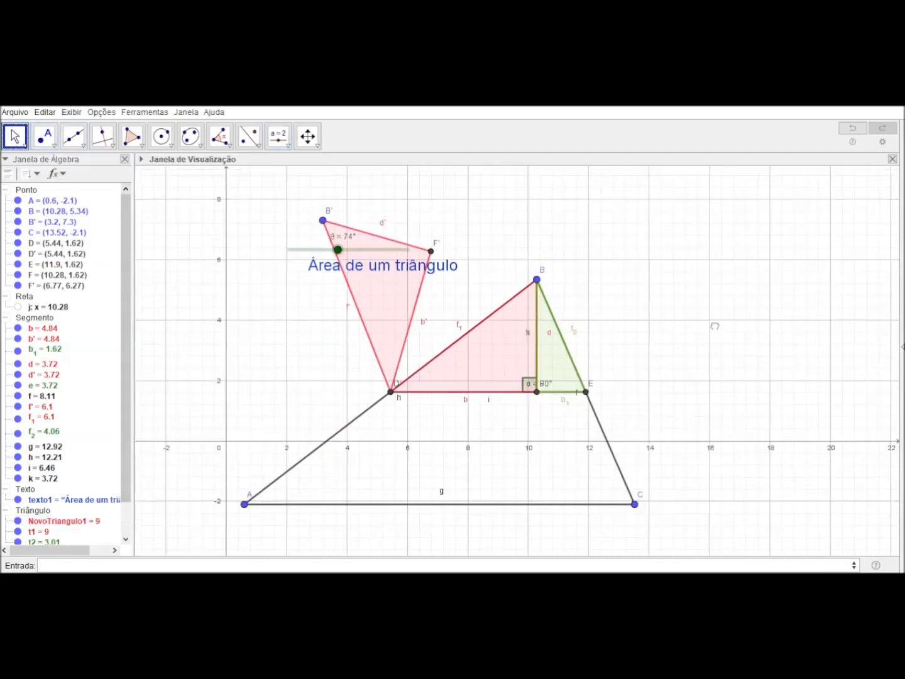
left_click_drag(314, 252, 608, 295)
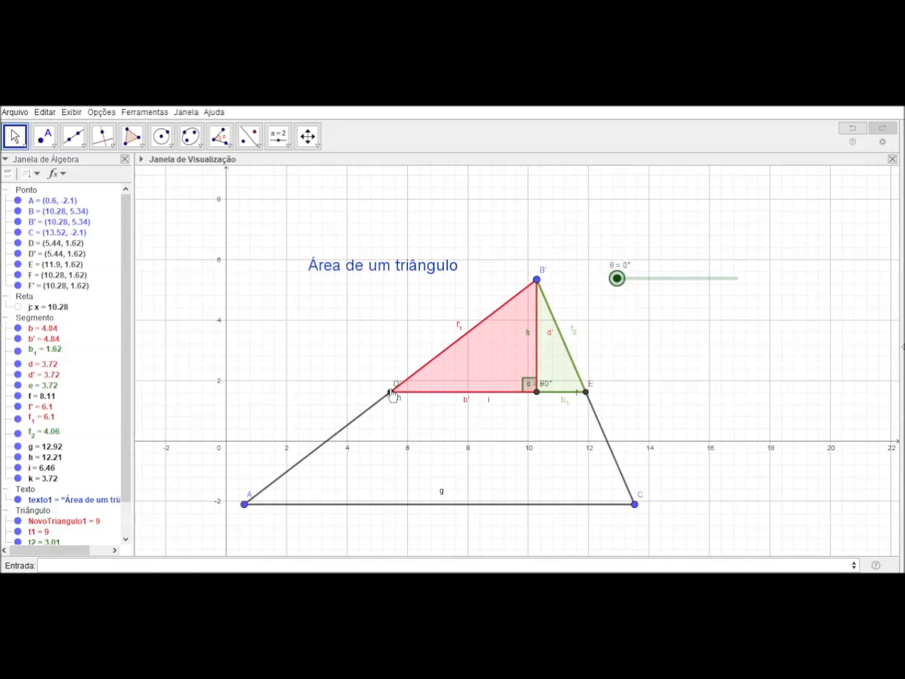
Test the red triangle's rotation by sweeping θ to 180° and back to 0°.
left_click_drag(616, 279, 744, 285)
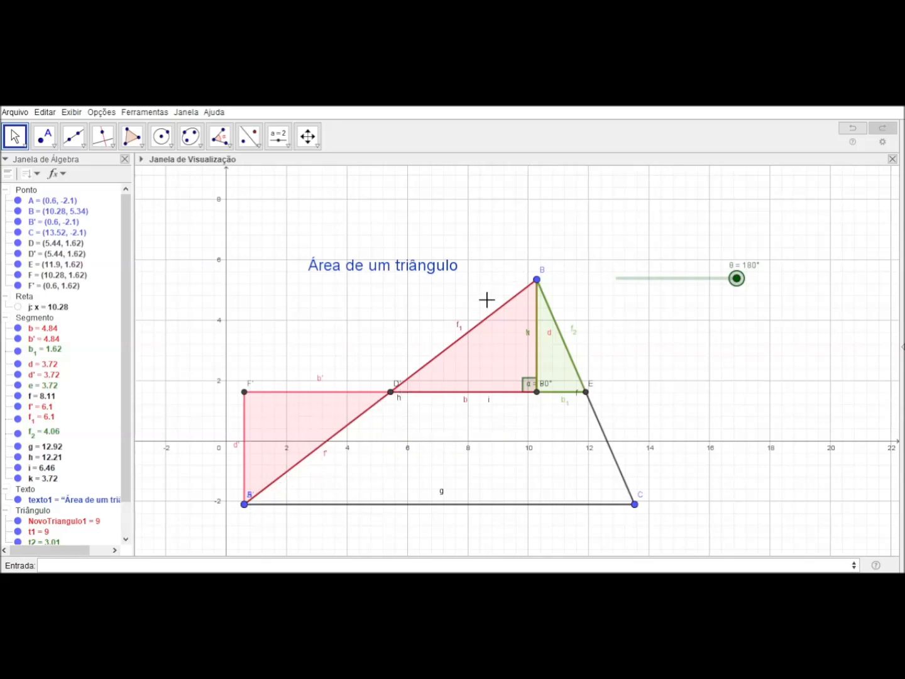
left_click_drag(736, 278, 608, 279)
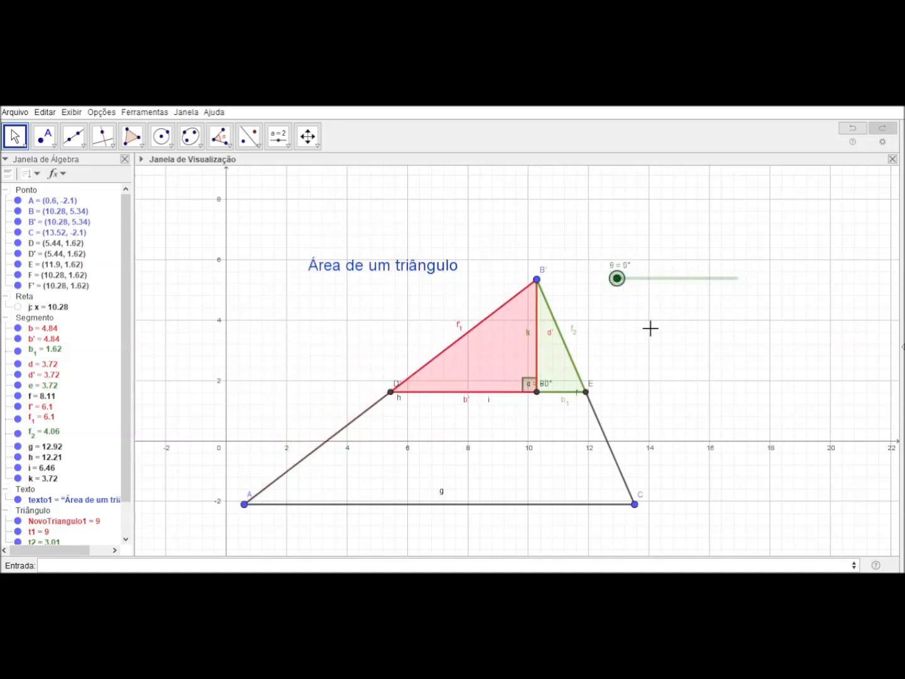
scroll(651, 328, "down", 1)
left_click_drag(671, 387, 641, 340)
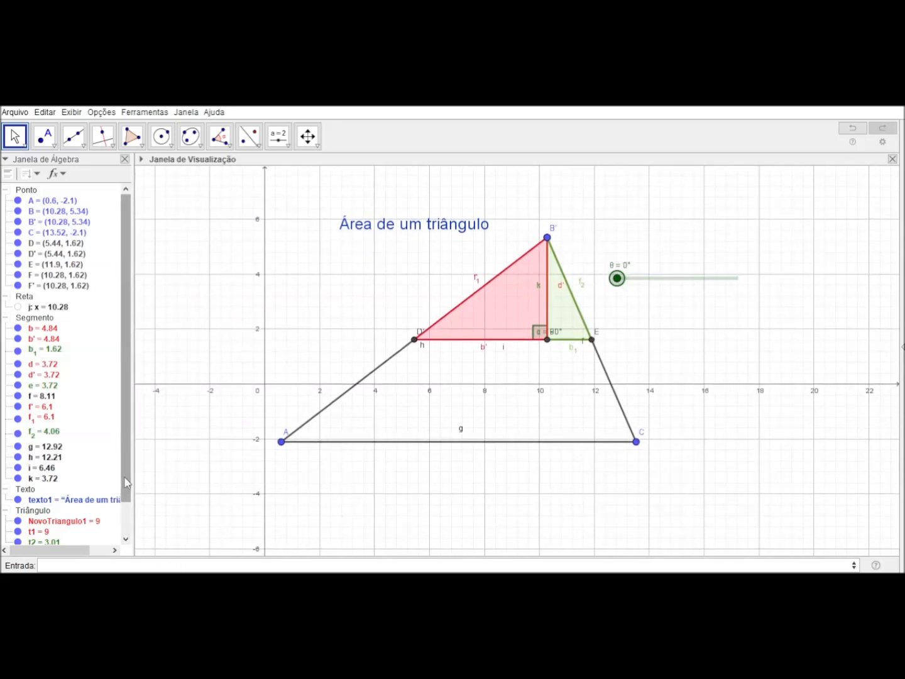
Define NovoTRiangulo2=Girar(t2, θ,E) to rotate the green triangle about point E, and test it with the θ slider.
scroll(123, 448, "down", 1)
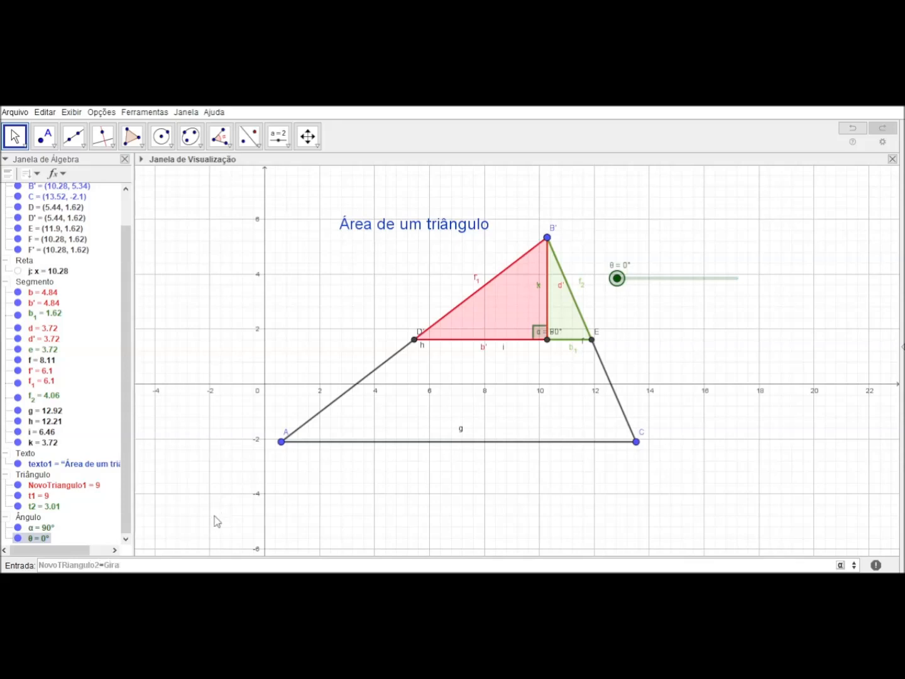
left_click(163, 560)
left_click_drag(127, 565, 162, 567)
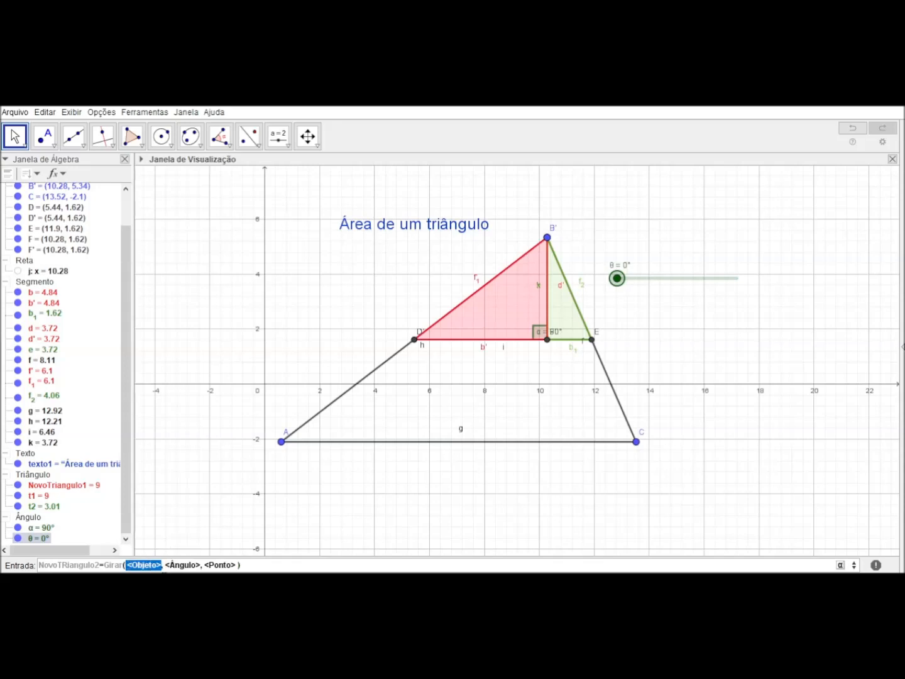
type("t2")
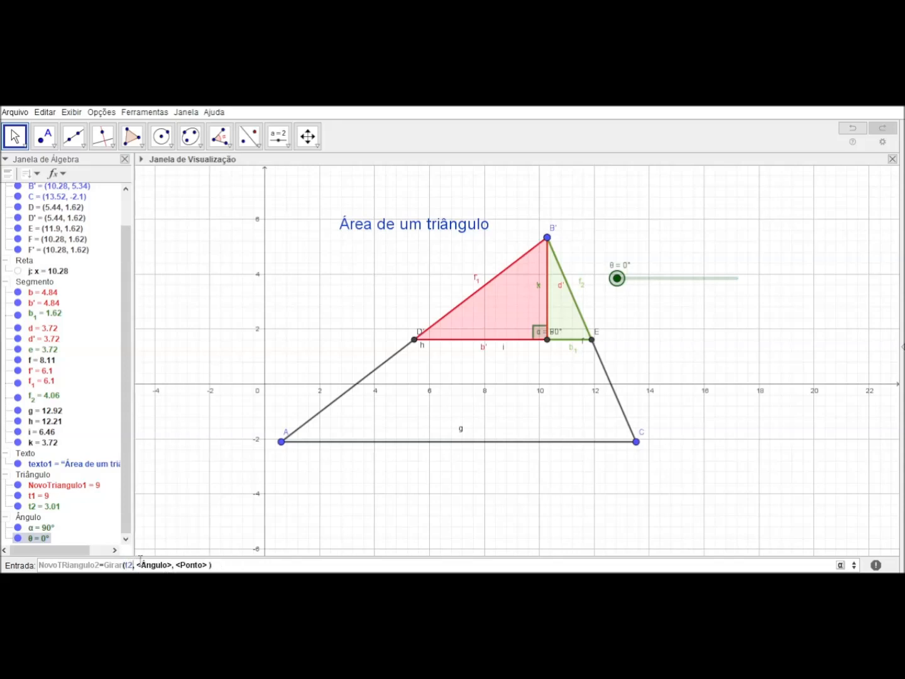
left_click_drag(137, 565, 163, 565)
key("BackSpace")
type("θ")
left_click_drag(143, 565, 175, 564)
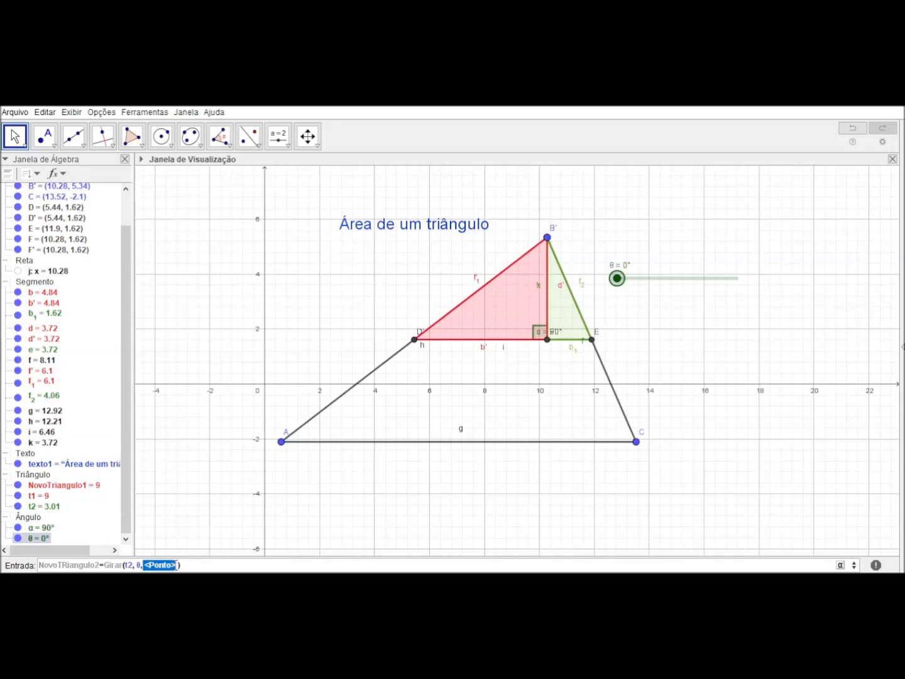
type("E")
key("Return")
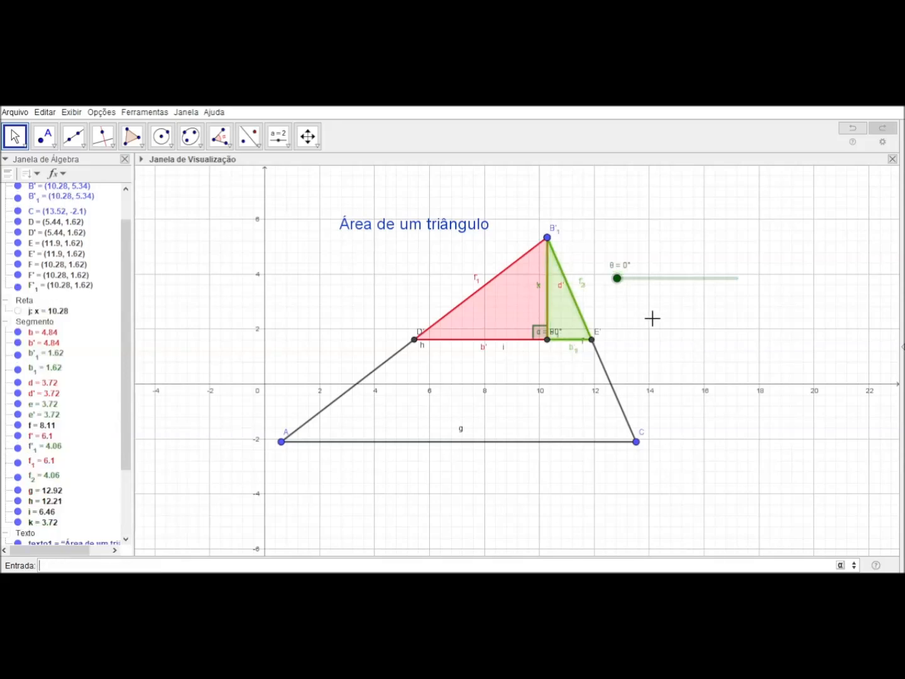
left_click_drag(617, 279, 597, 277)
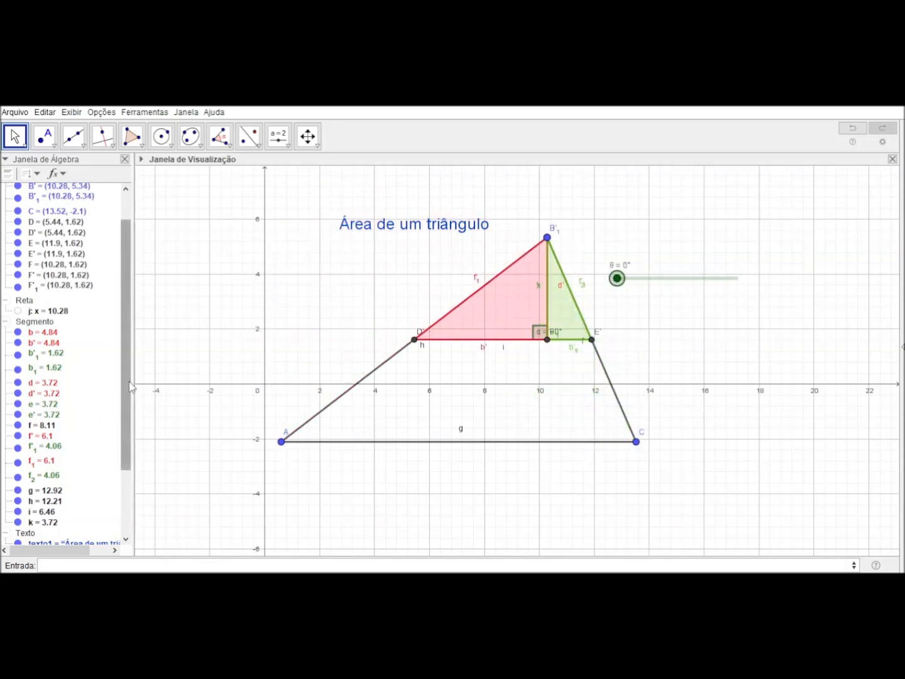
Open the definition of NovoTRiangulo2 for editing.
scroll(122, 458, "down", 3)
double_click(93, 475)
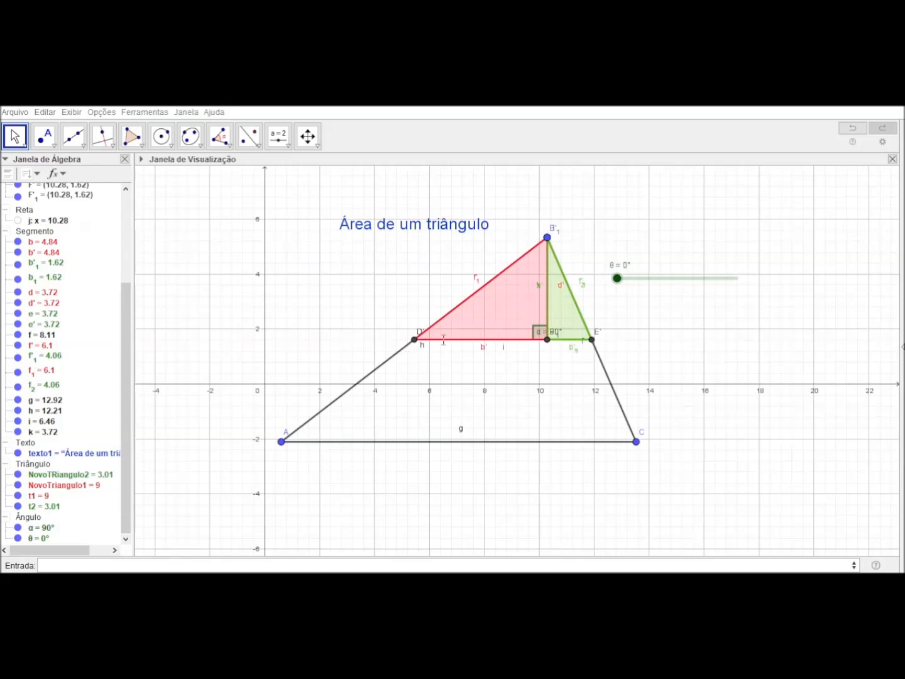
left_click(96, 476)
double_click(97, 477)
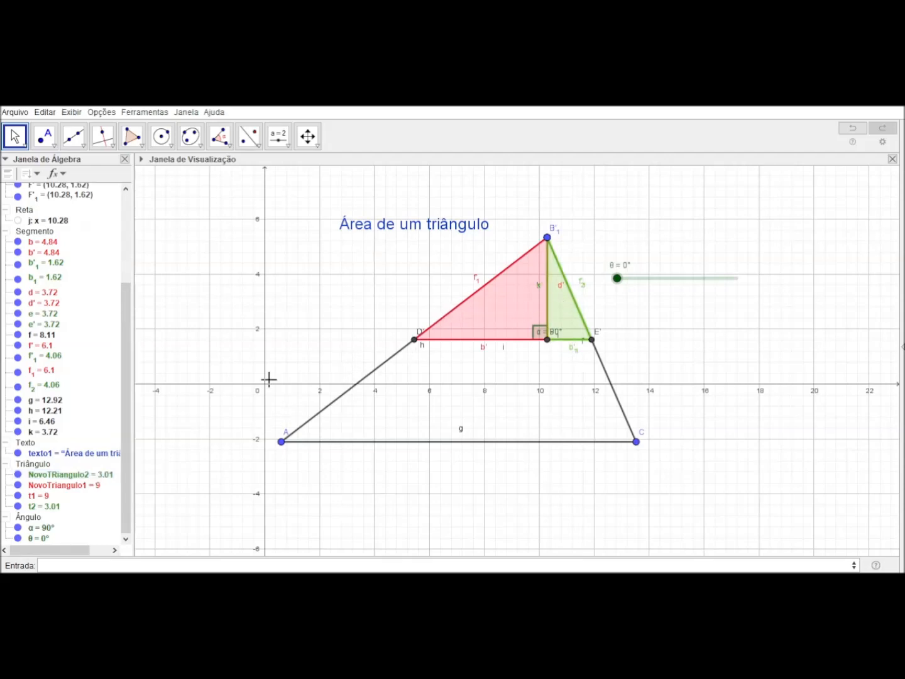
left_click(71, 478)
Sweep θ between 0° and 180° to check both rotated triangles, leaving it at 180°.
left_click_drag(618, 279, 742, 301)
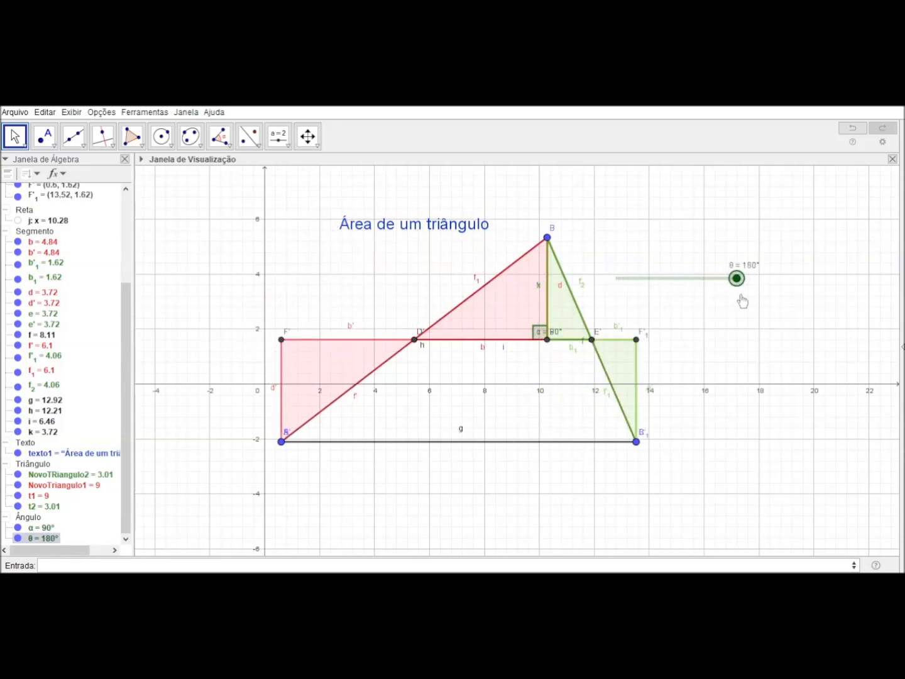
left_click_drag(742, 301, 602, 279)
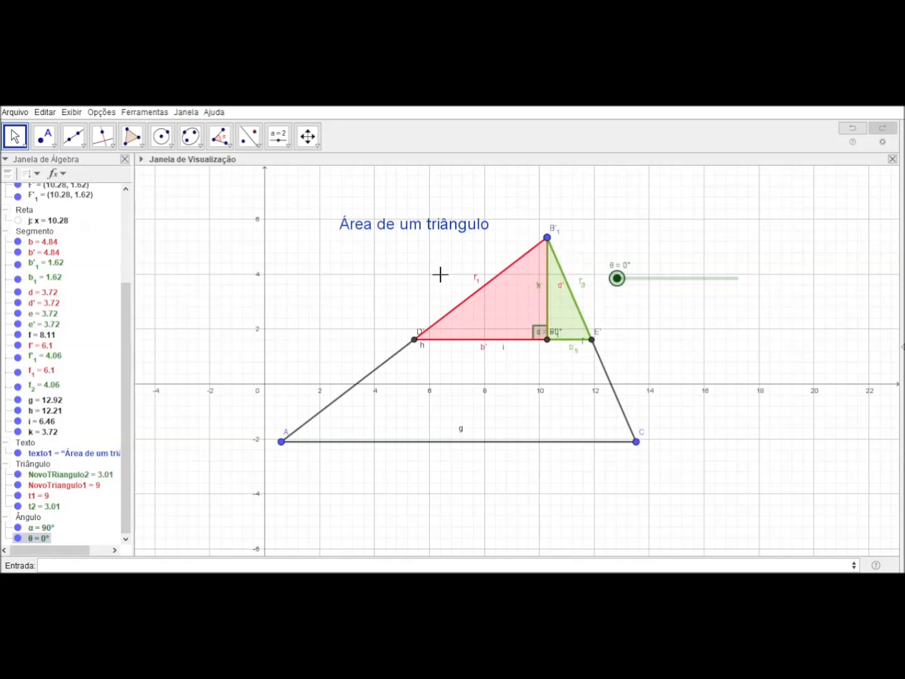
left_click_drag(617, 278, 585, 290)
left_click_drag(703, 291, 746, 295)
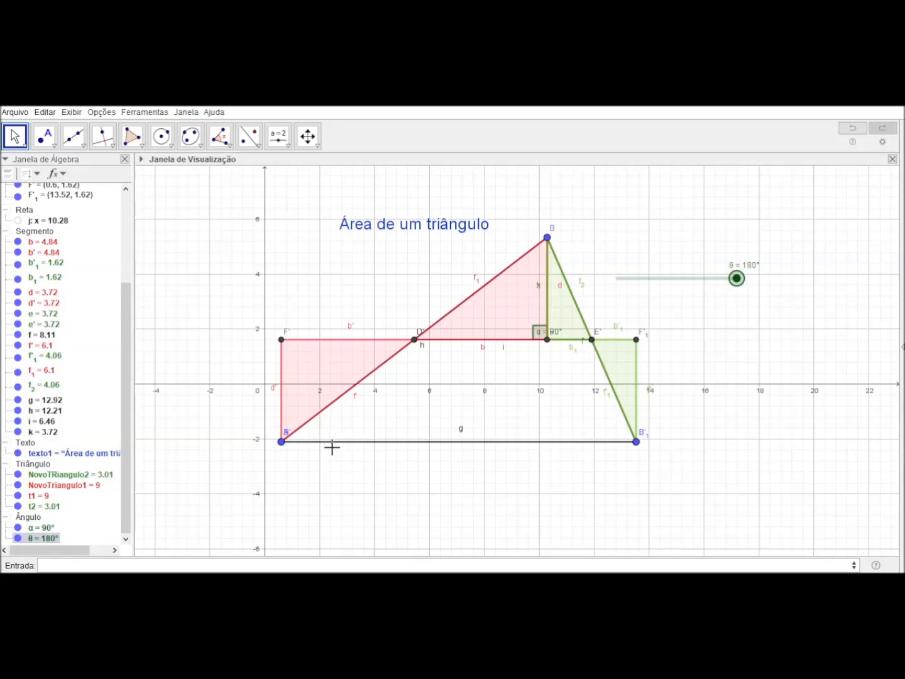
left_click_drag(737, 278, 757, 299)
Insert the LaTeX text "B" below segment g and position it near the segment's middle.
left_click(277, 139)
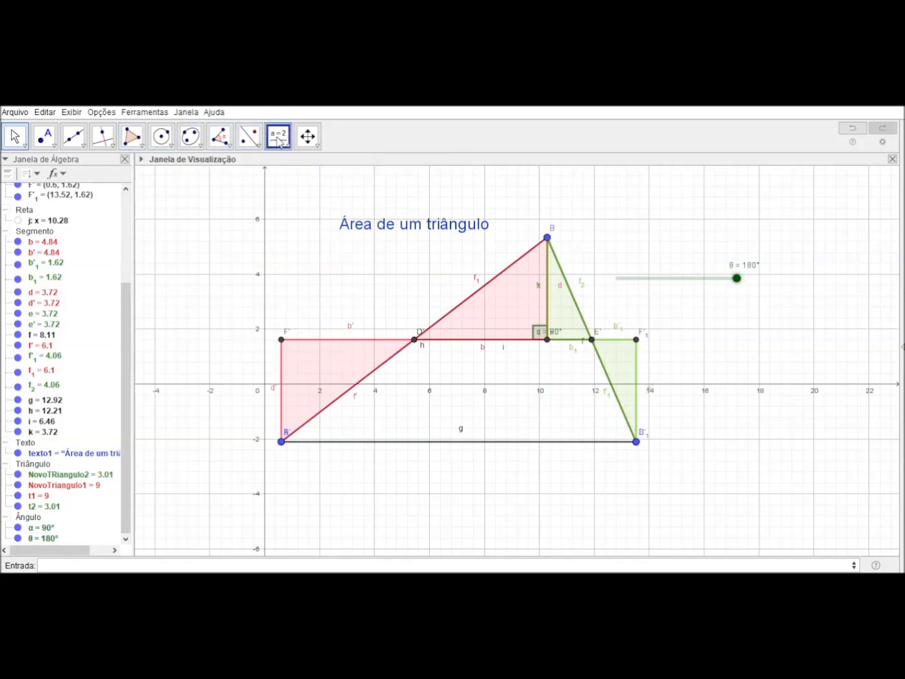
left_click(294, 192)
left_click(434, 464)
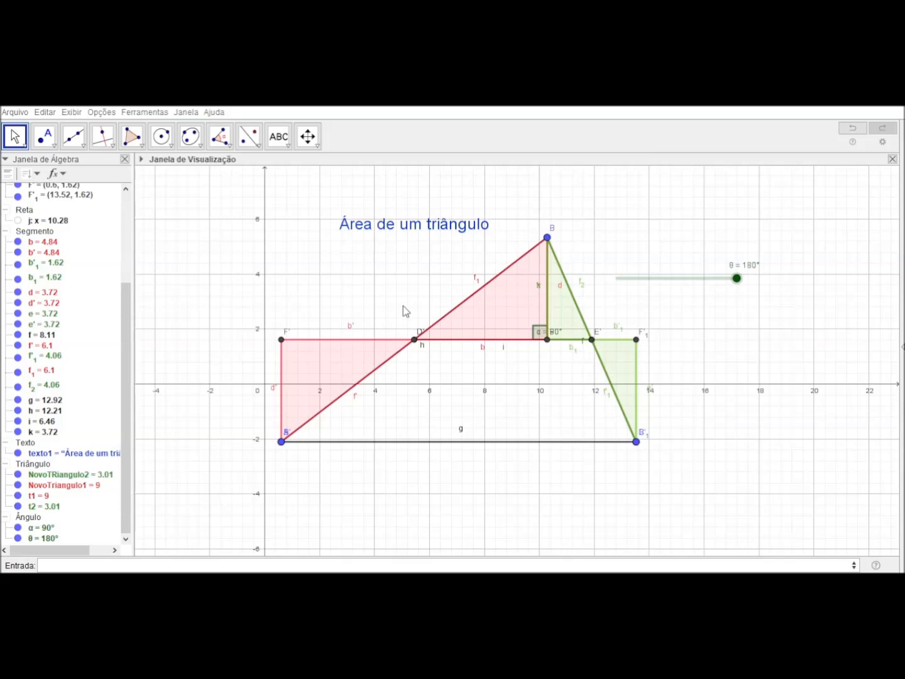
left_click(520, 451)
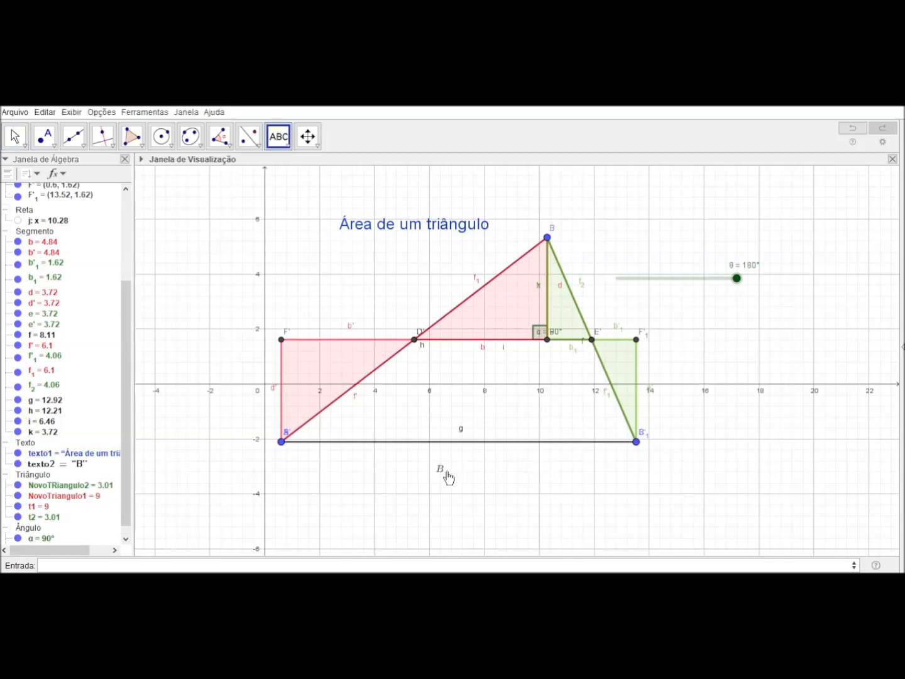
left_click_drag(442, 471, 454, 461)
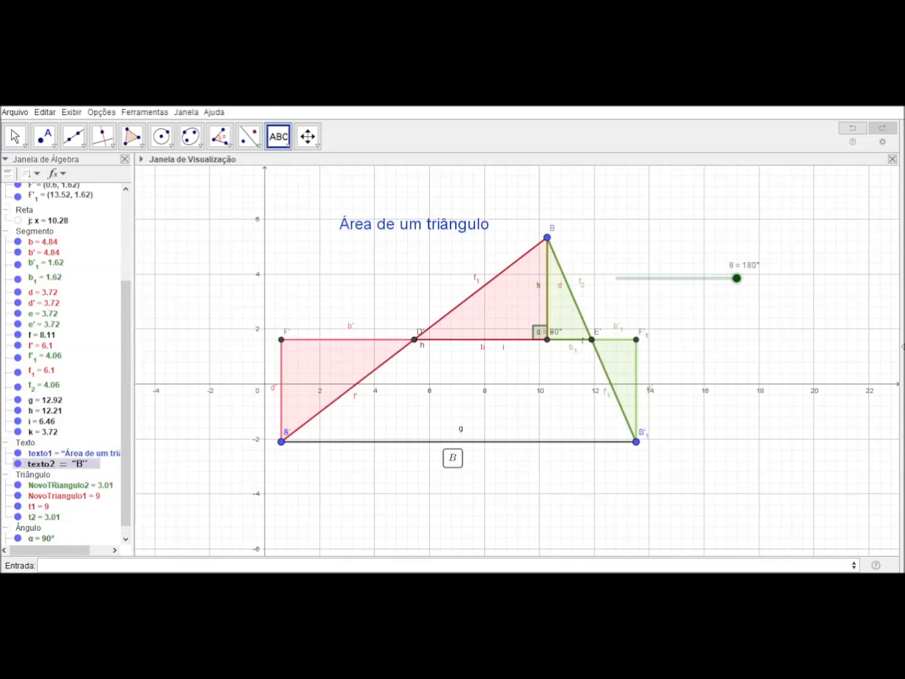
Set the font size of text "B" to Grande and close its properties.
left_click(535, 561)
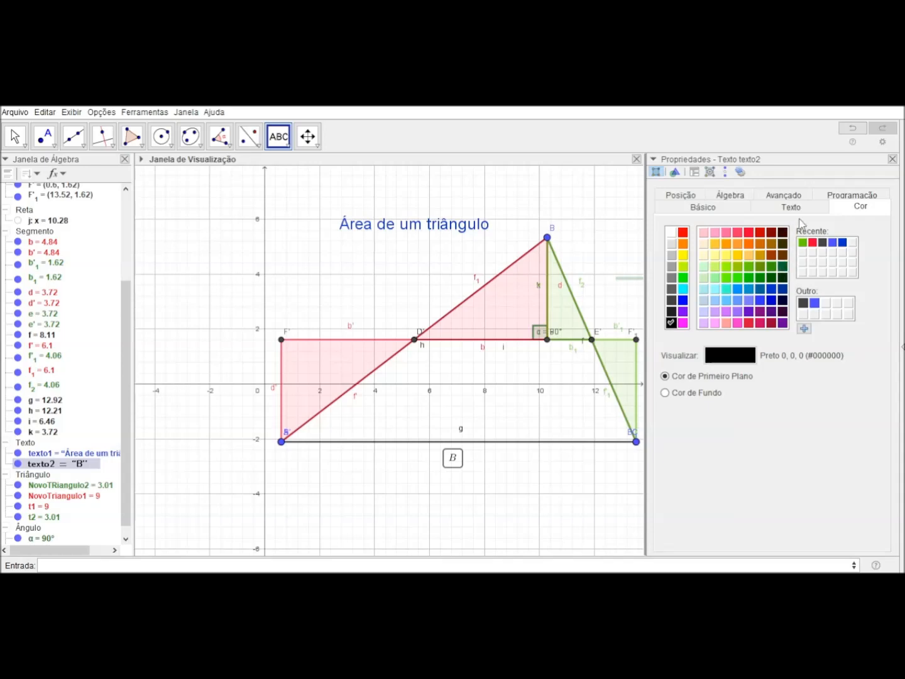
left_click(773, 207)
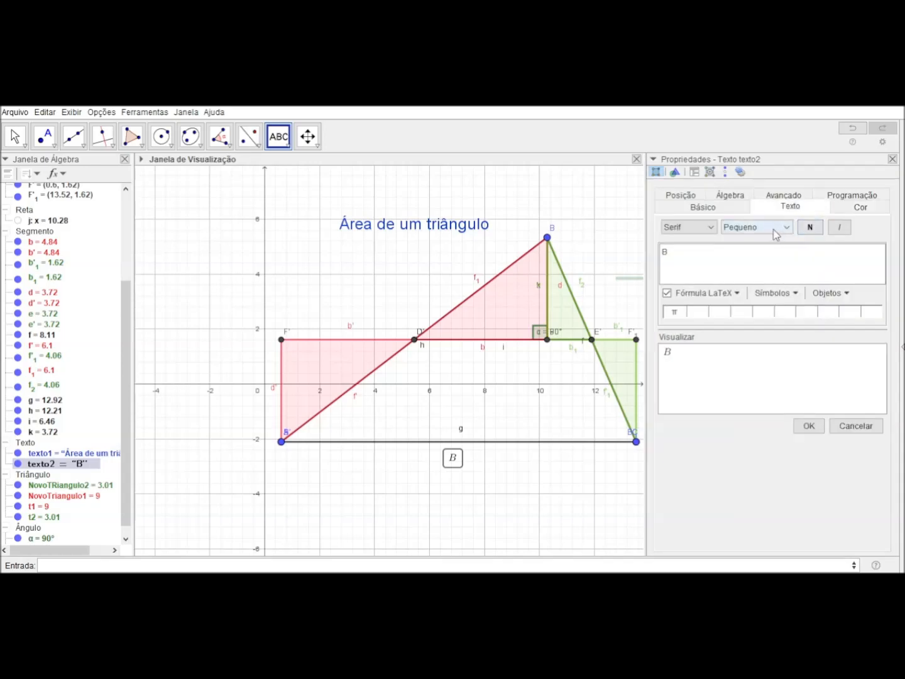
left_click(757, 291)
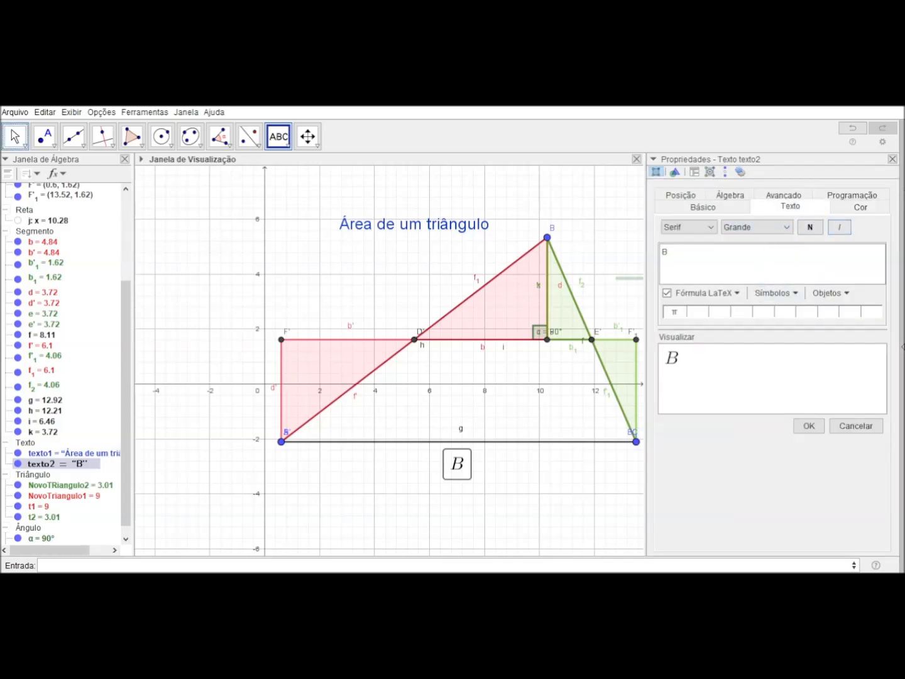
left_click(892, 159)
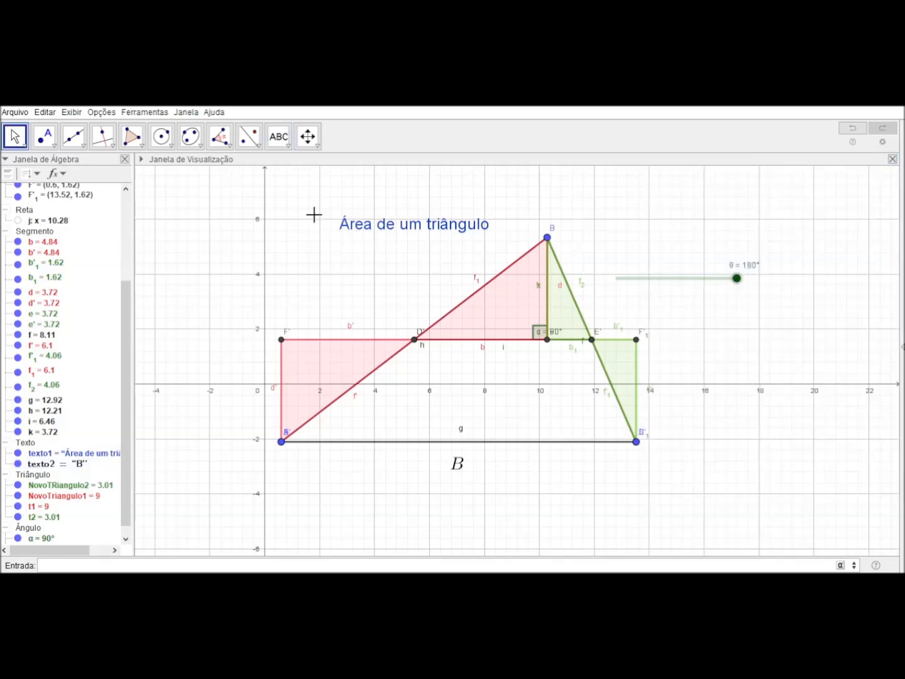
Return the θ slider to 0° so the rotated triangles lie over the original pieces.
left_click(231, 384)
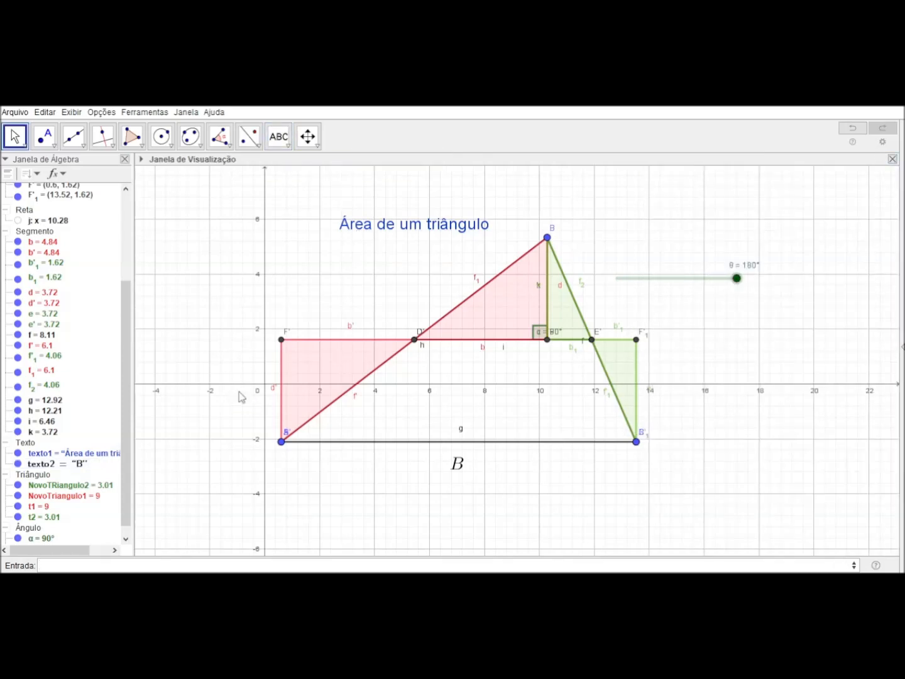
left_click(280, 137)
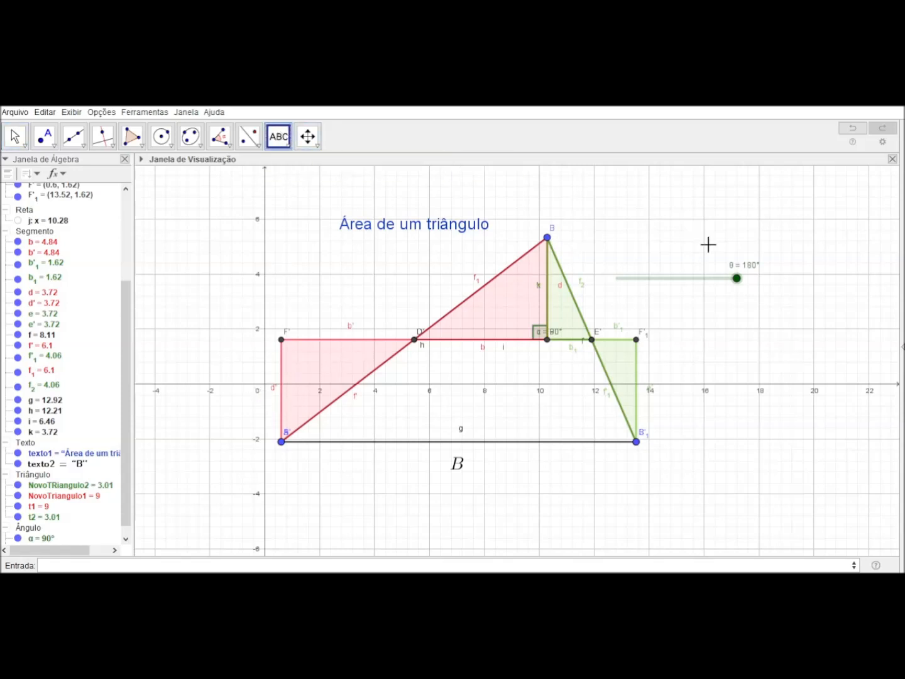
left_click(15, 135)
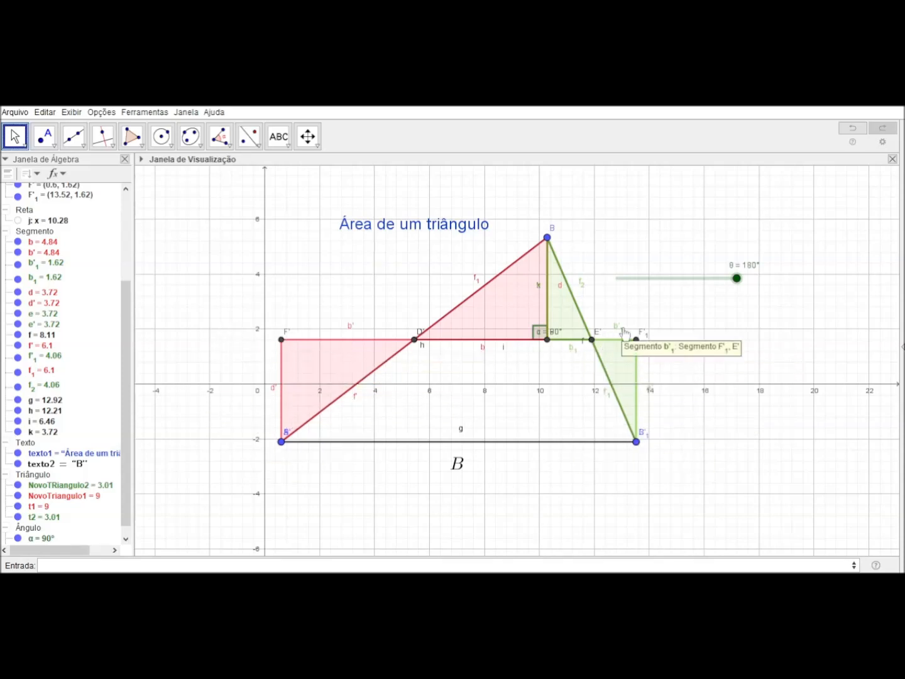
left_click_drag(734, 286, 605, 293)
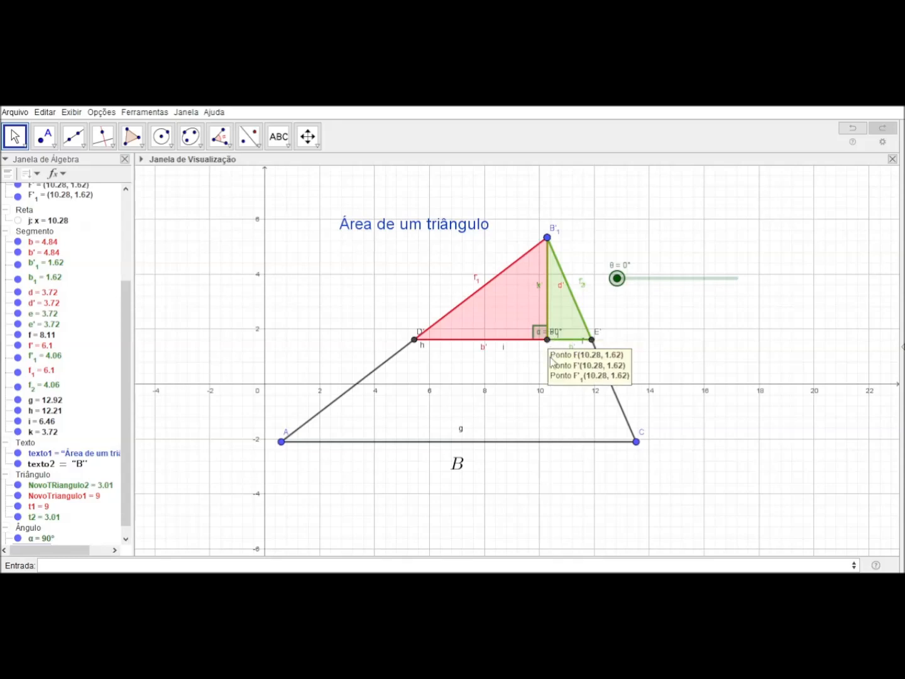
Set the θ slider to 180° and insert the LaTeX text "h/2" beside the rotated red triangle's vertical side.
left_click_drag(617, 279, 777, 307)
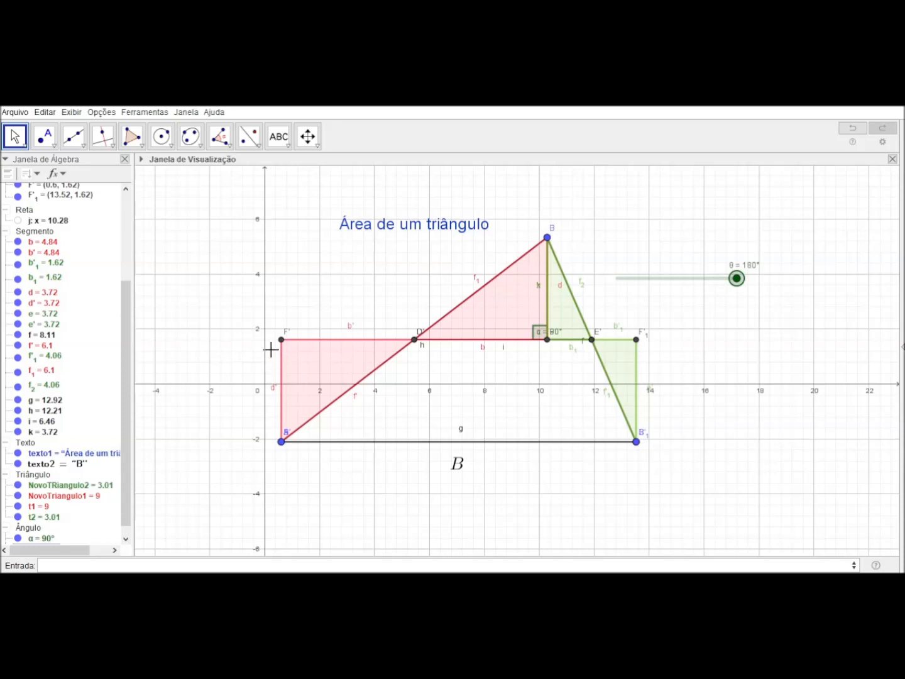
left_click(273, 139)
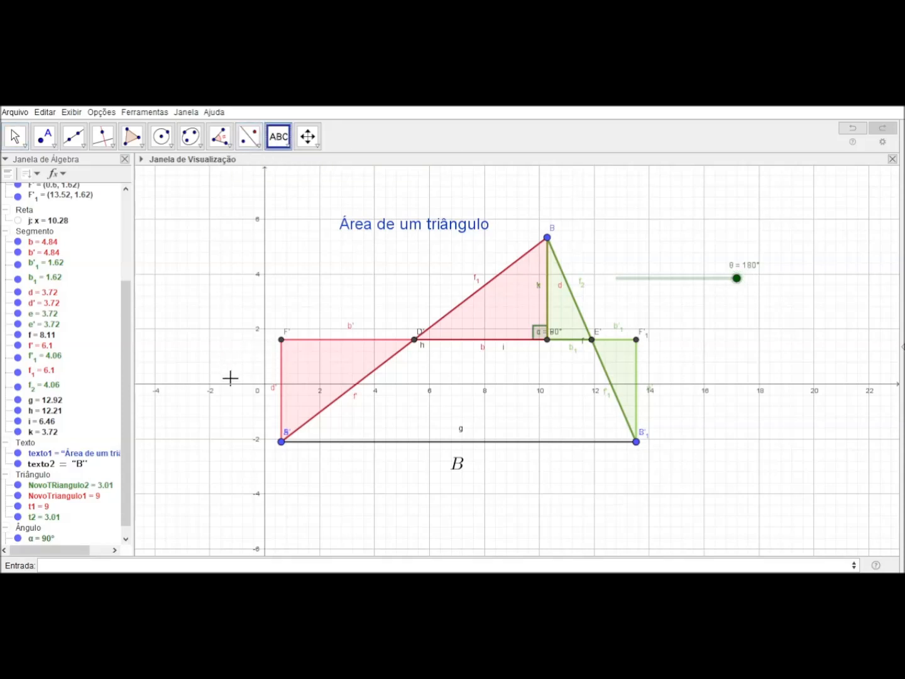
key("Escape")
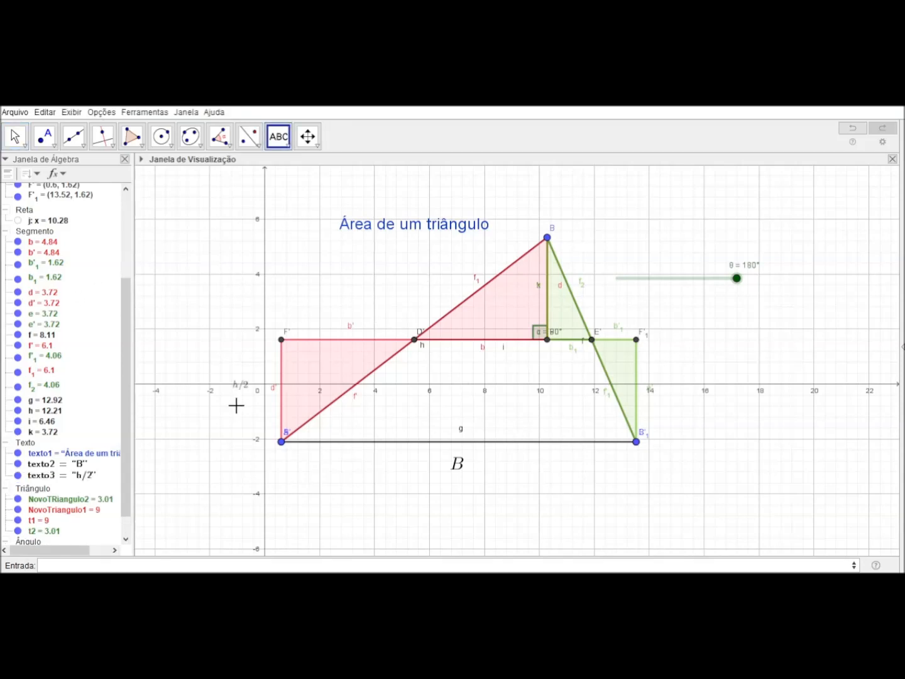
key("Escape")
Set the font size of text "h/2" to Grande and move it beside the rotated green triangle's vertical side.
left_click(291, 510)
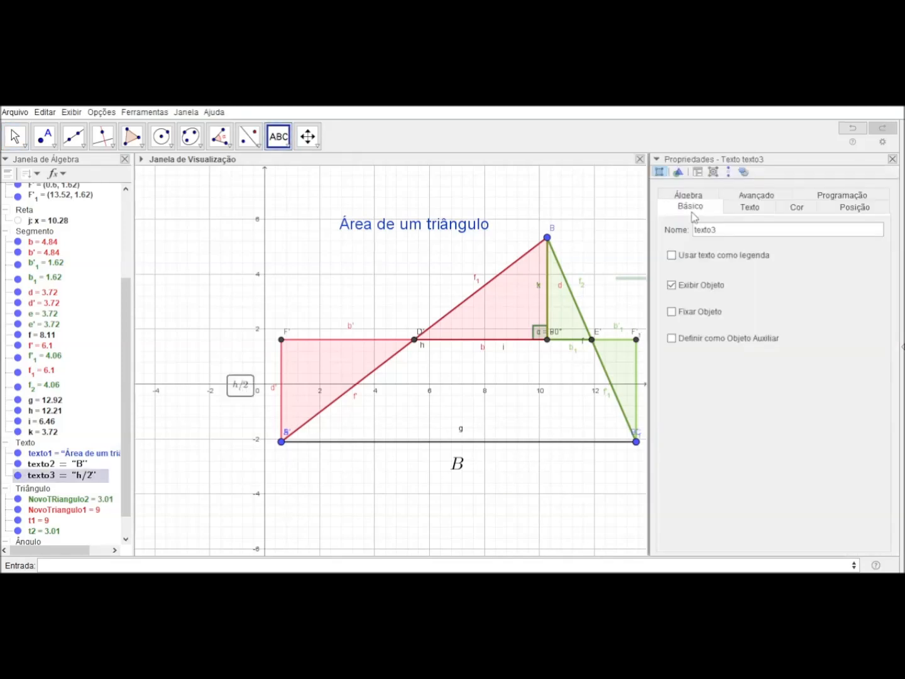
left_click(797, 208)
left_click(750, 207)
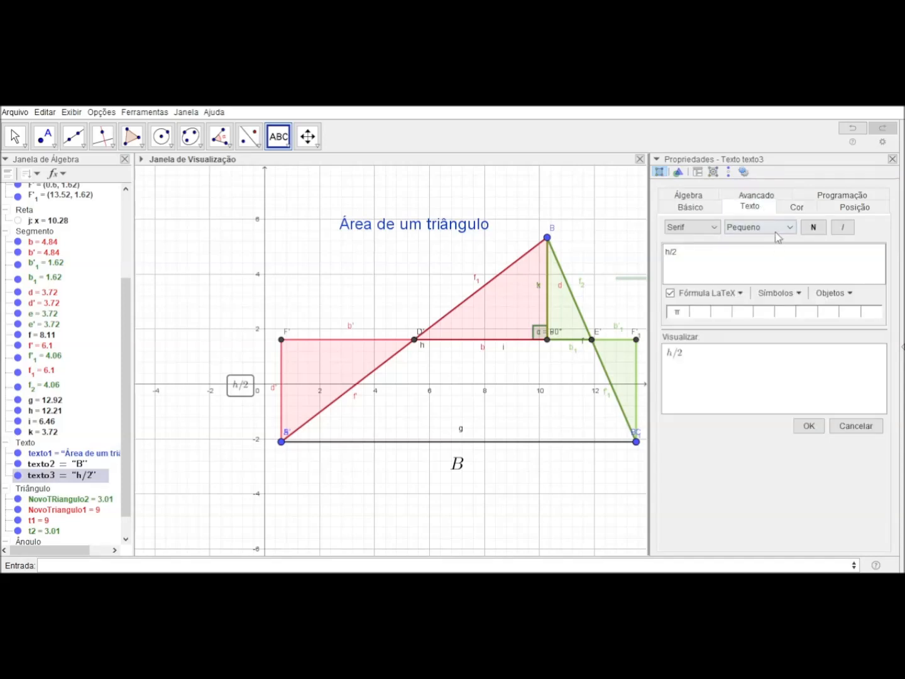
left_click(772, 284)
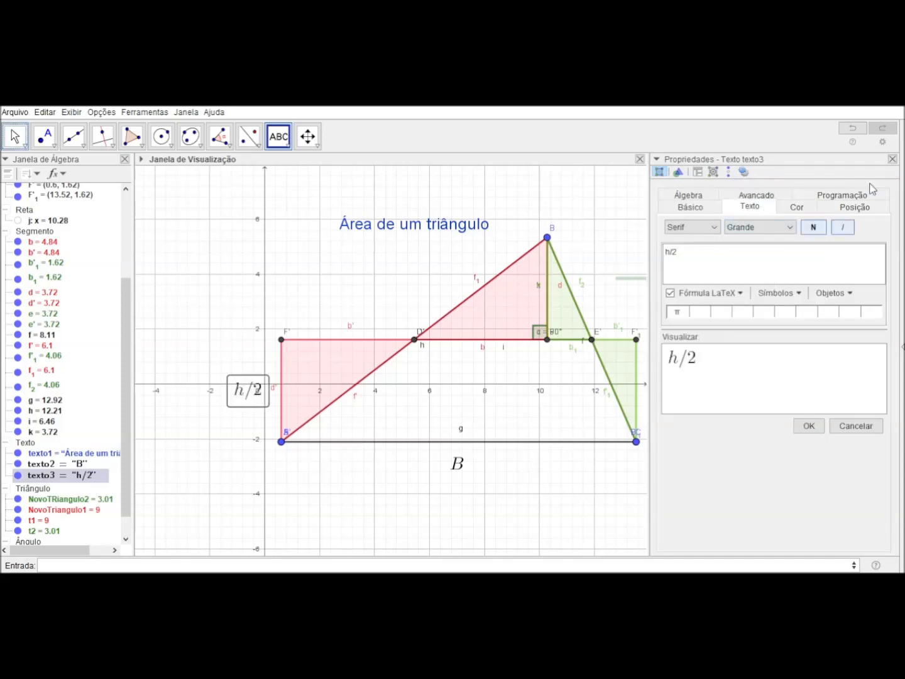
left_click(893, 161)
left_click_drag(248, 395, 668, 382)
left_click(678, 437)
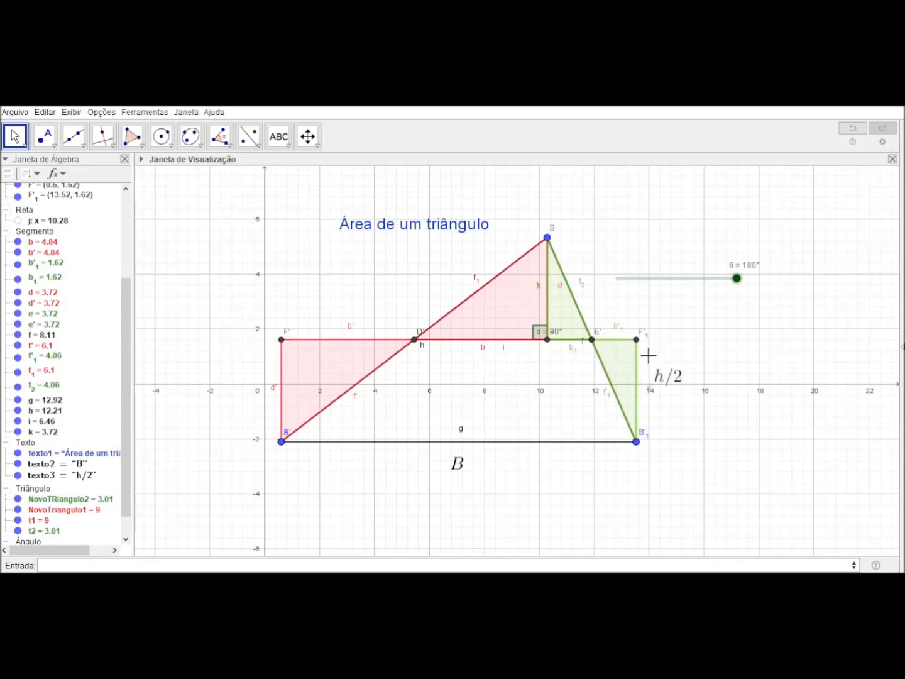
Duplicate the "h/2" text, place the copy beside the upper triangle's altitude, and shift the original closer to the green triangle.
left_click(669, 385)
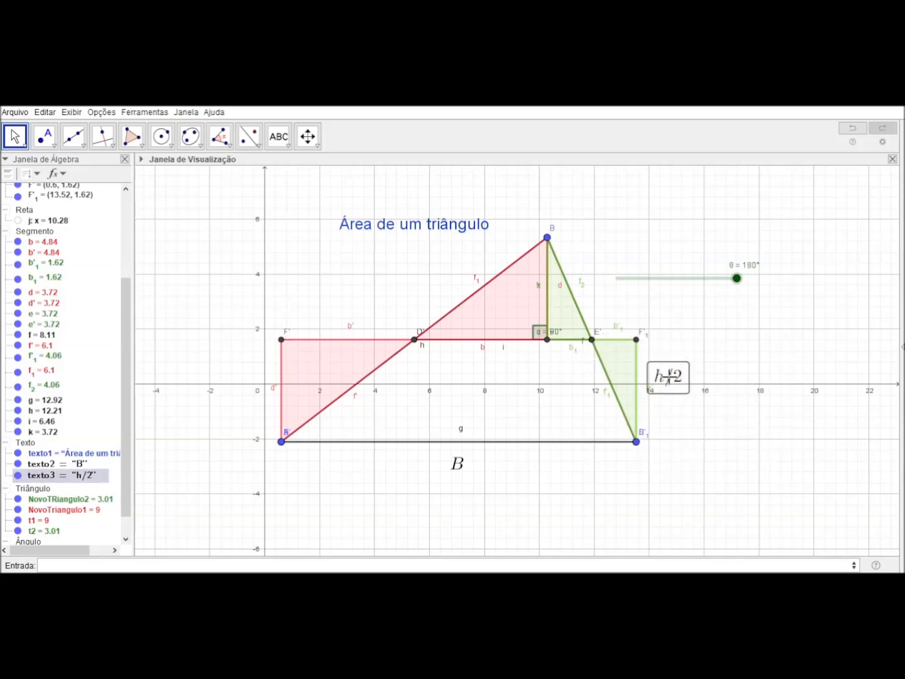
key("ctrl+v")
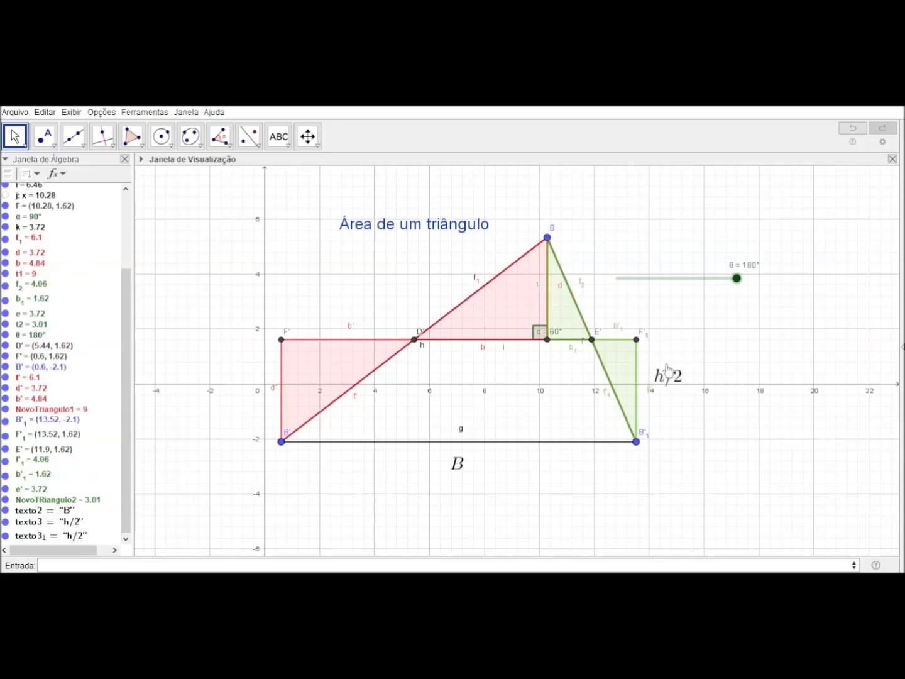
left_click_drag(671, 377, 524, 291)
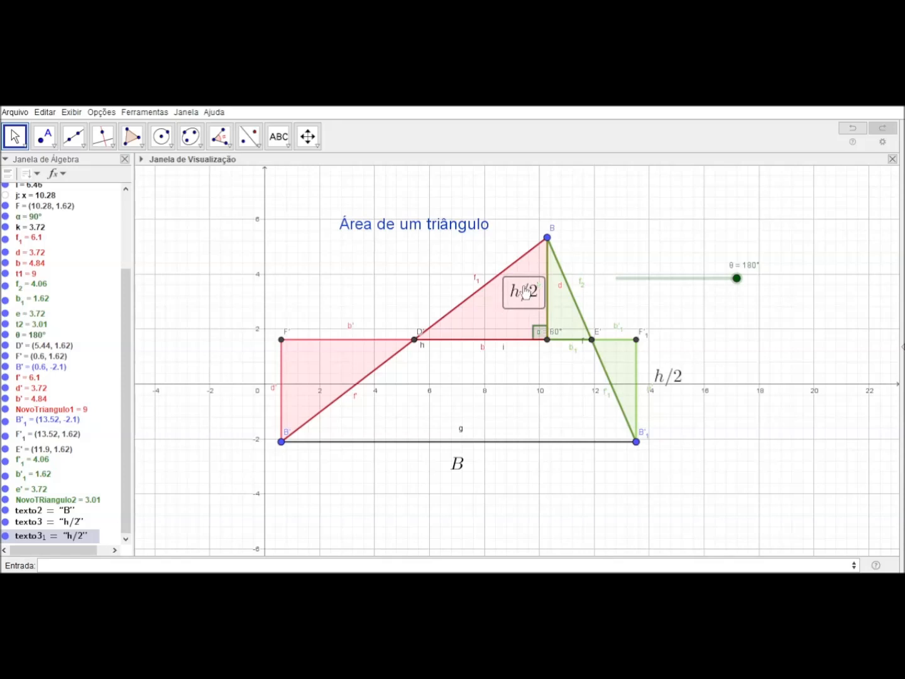
mouse_move(662, 375)
left_mouse_down()
mouse_move(592, 396)
mouse_move(601, 383)
mouse_move(661, 379)
left_mouse_up()
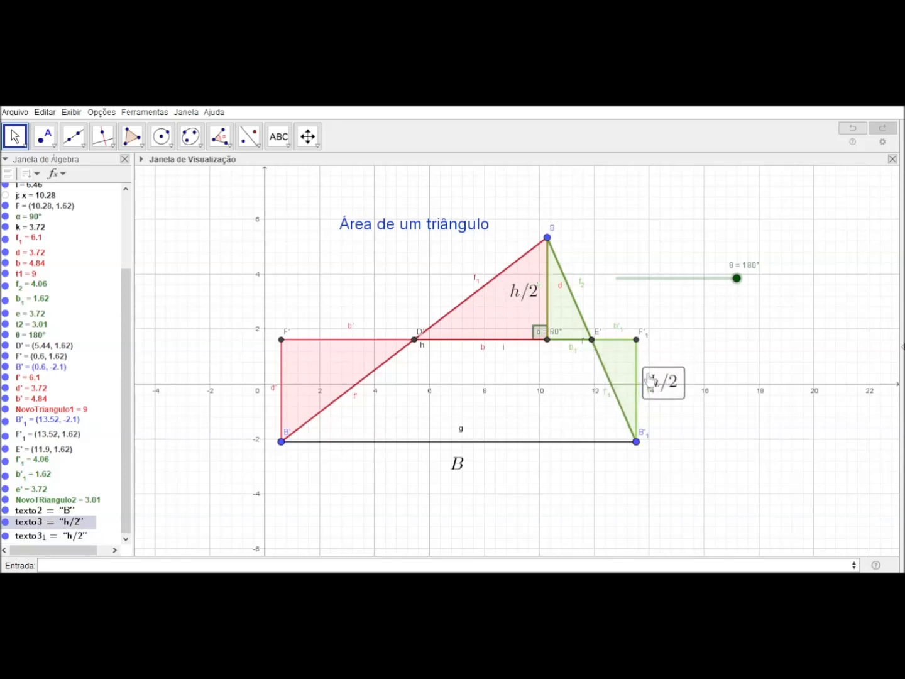
left_click(715, 297)
Move the title "Área de um triângulo" nearer the vertical axis and add the plain-text line "A=B*h/2" below it.
mouse_move(737, 279)
left_mouse_down()
mouse_move(607, 274)
mouse_move(747, 280)
left_mouse_up()
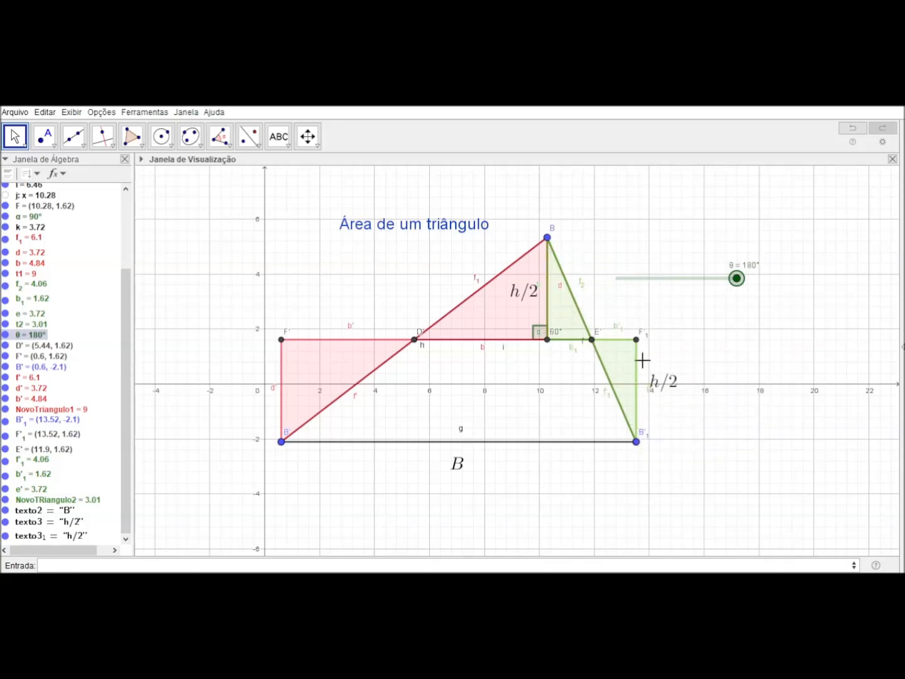
left_click_drag(443, 228, 395, 214)
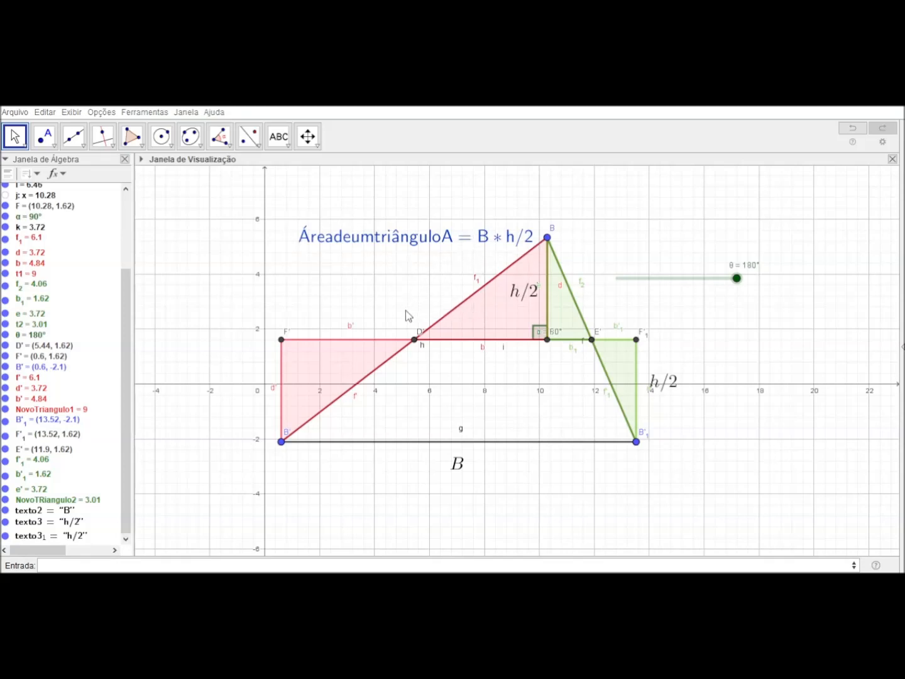
left_click(512, 443)
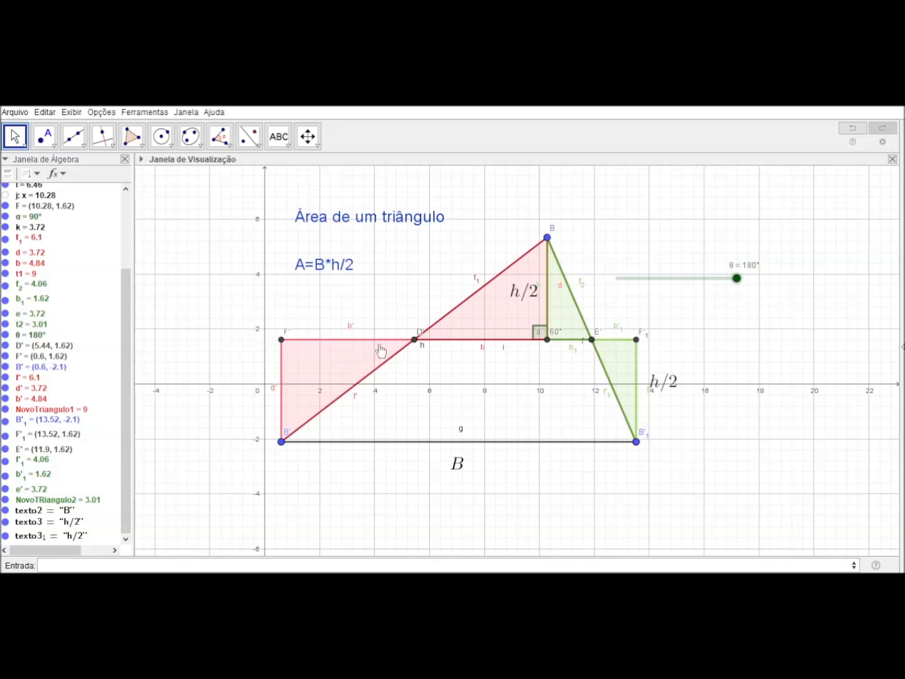
Sweep θ from 180° to 0° and back to 180° to compare the original triangle with the rearranged rectangle.
mouse_move(734, 286)
left_mouse_down()
mouse_move(617, 279)
mouse_move(743, 287)
left_mouse_up()
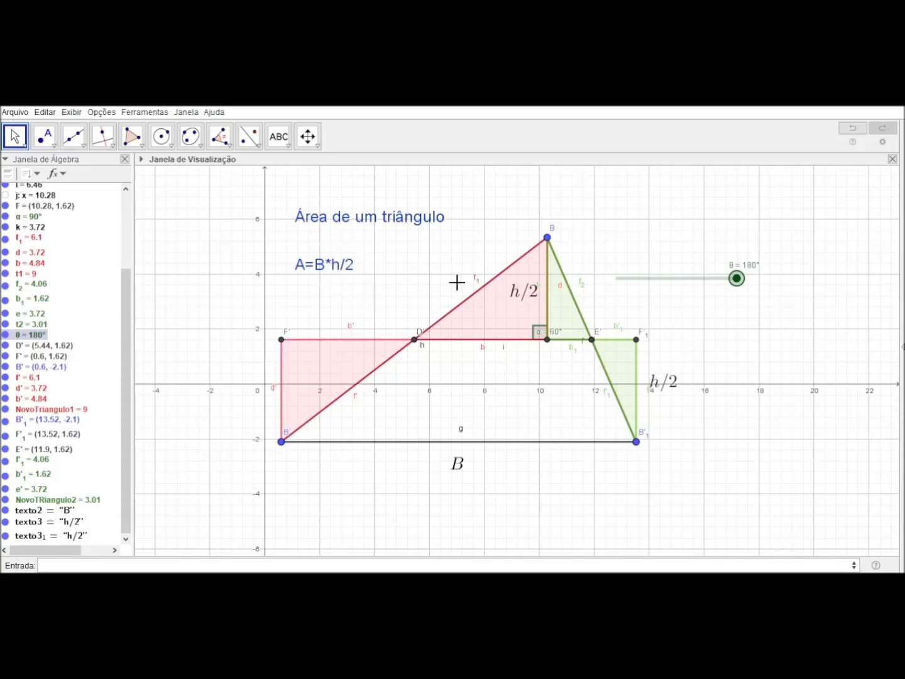
left_click_drag(737, 278, 617, 279)
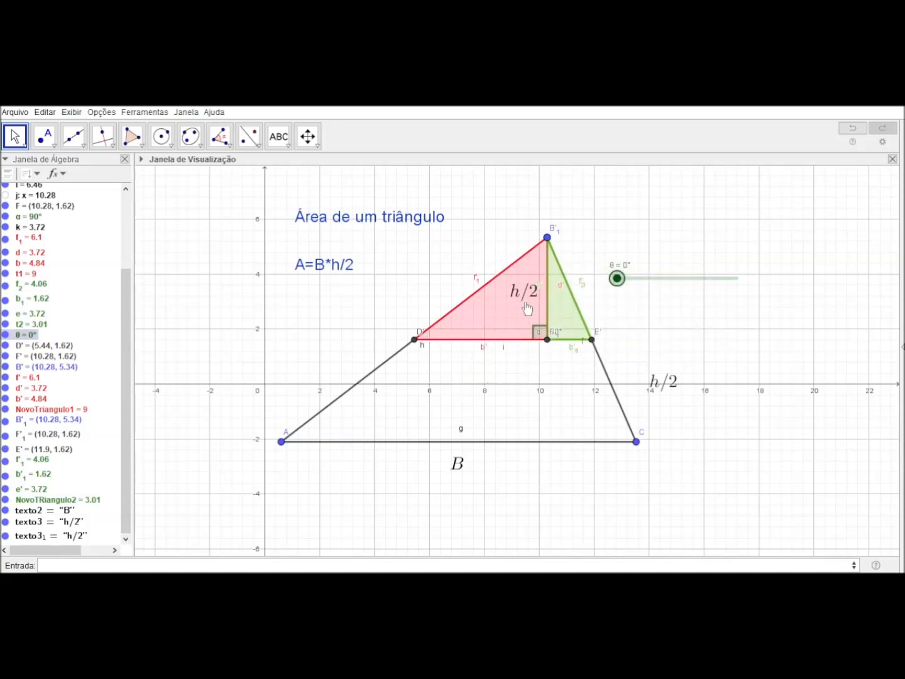
left_click_drag(620, 286, 764, 287)
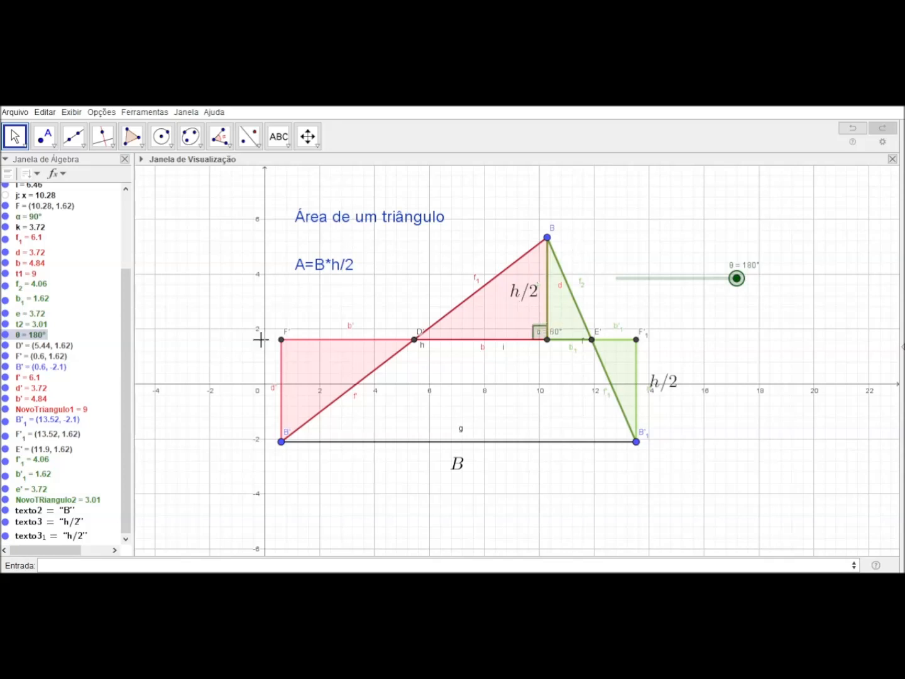
Draw a polygon through F', F'₁, C and A to cover the rectangle formed by the rotated pieces.
left_click(131, 143)
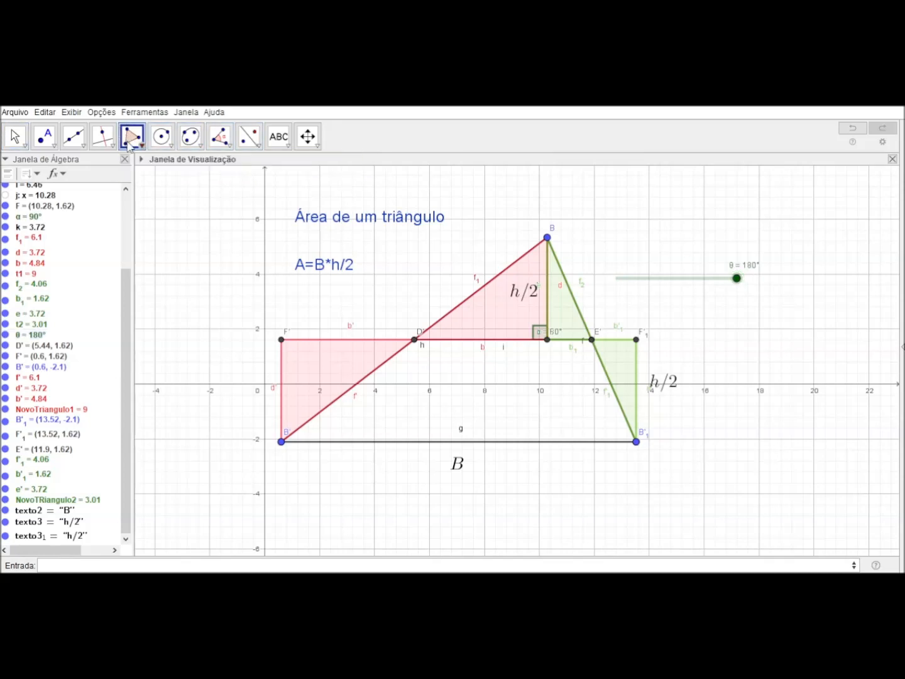
left_click(281, 339)
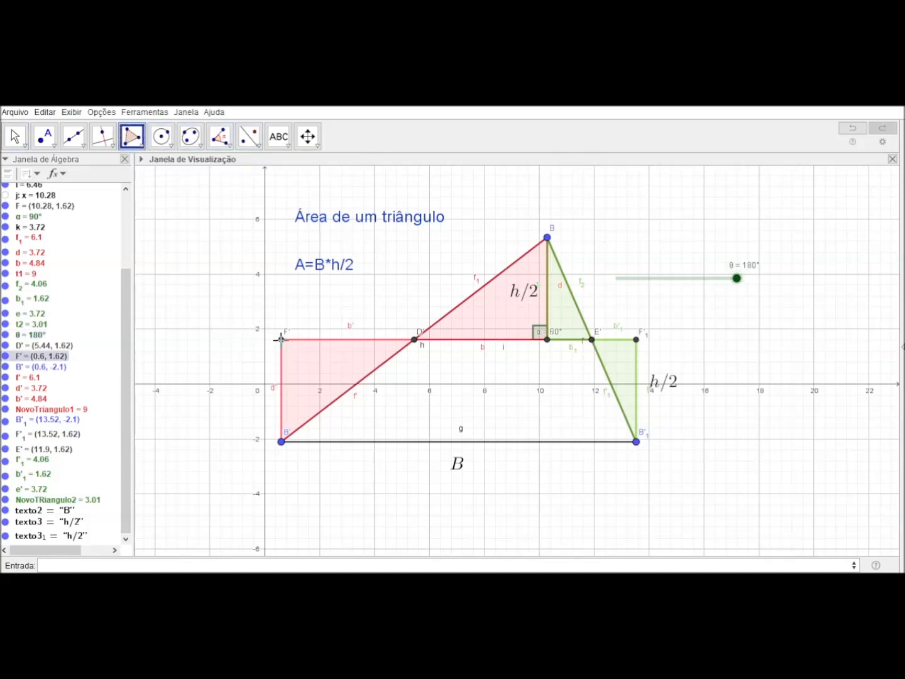
left_click(636, 340)
left_click(635, 443)
left_click(282, 442)
left_click(280, 340)
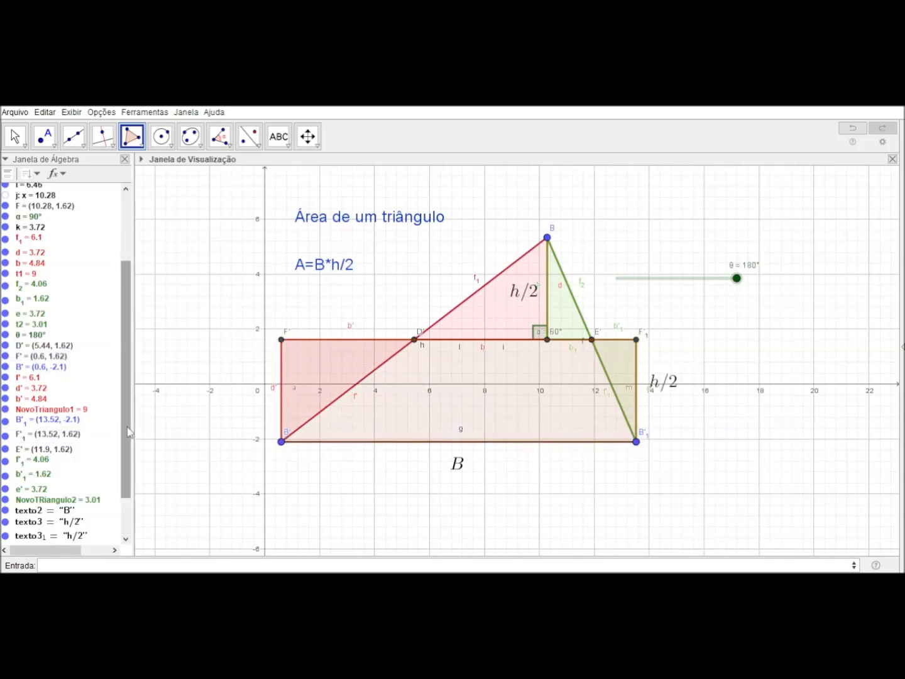
Sort the algebra list by object type.
scroll(116, 439, "down", 2)
scroll(115, 442, "up", 5)
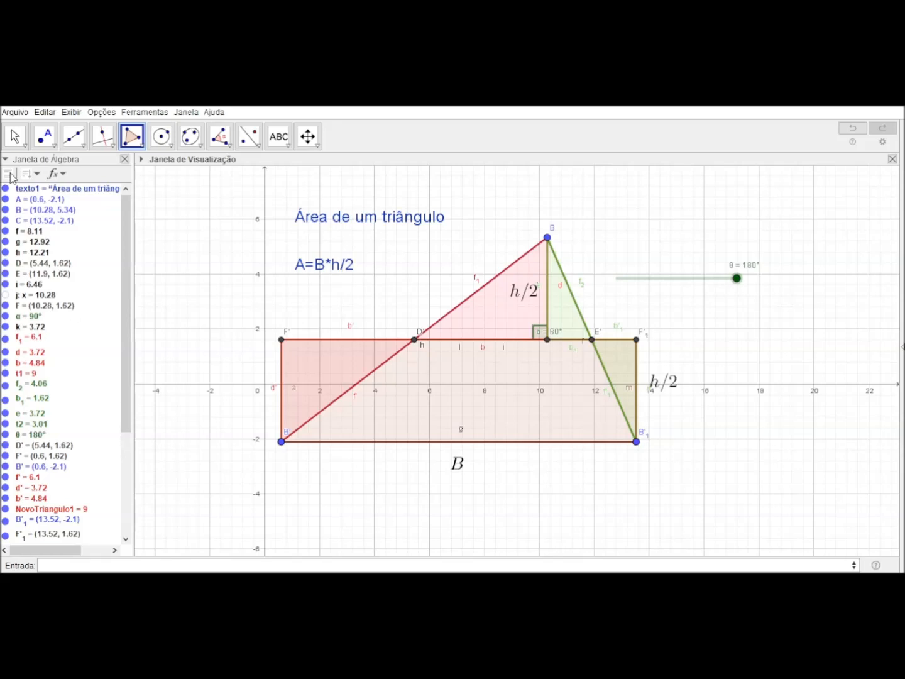
left_click(57, 217)
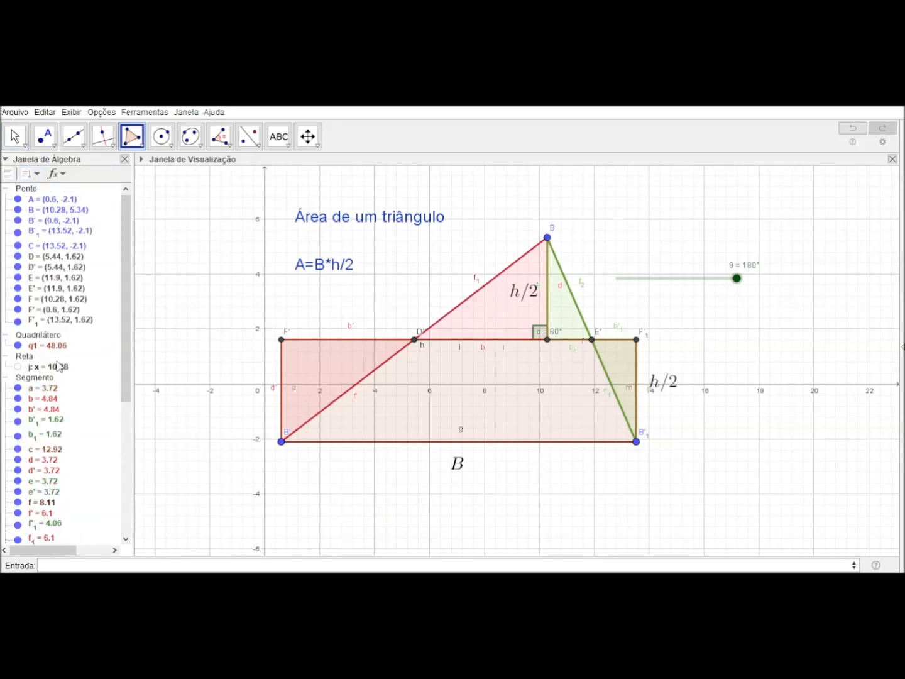
Change the color of quadrilateral q1 to blue and close its properties.
scroll(57, 366, "down", 5)
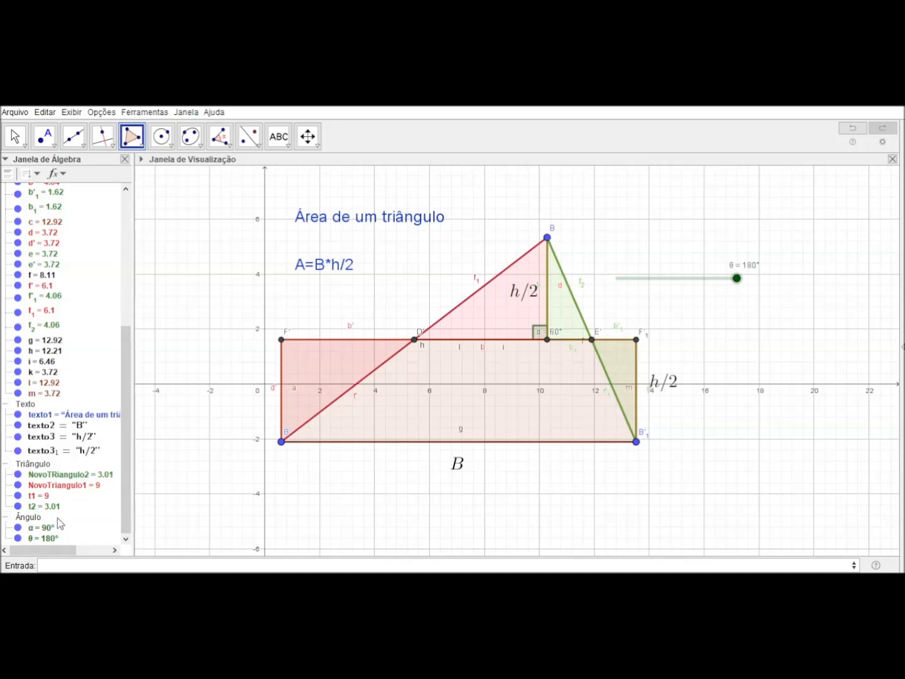
scroll(57, 518, "up", 5)
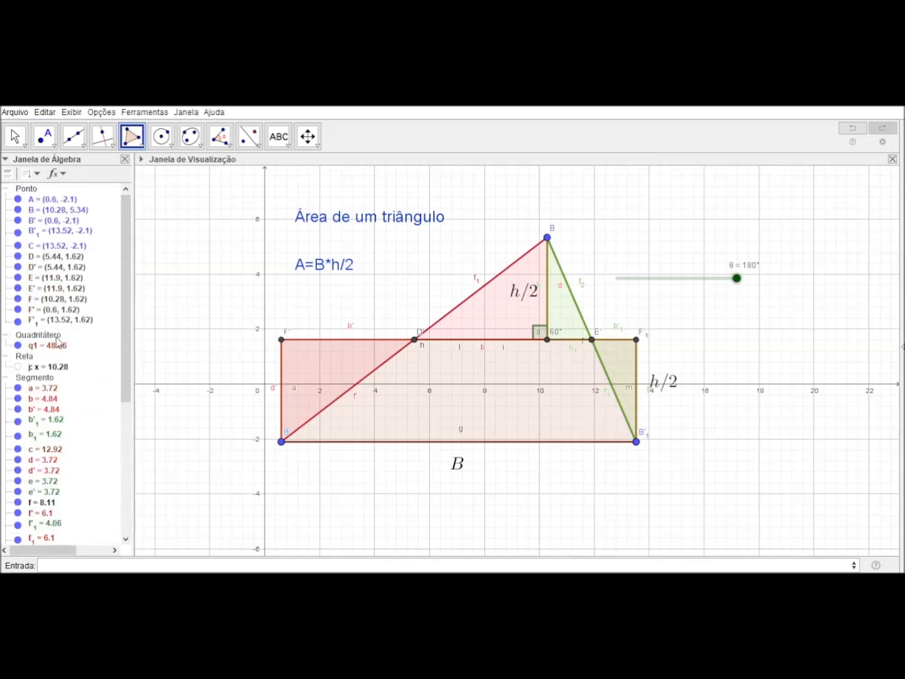
left_click(57, 344)
left_click(99, 467)
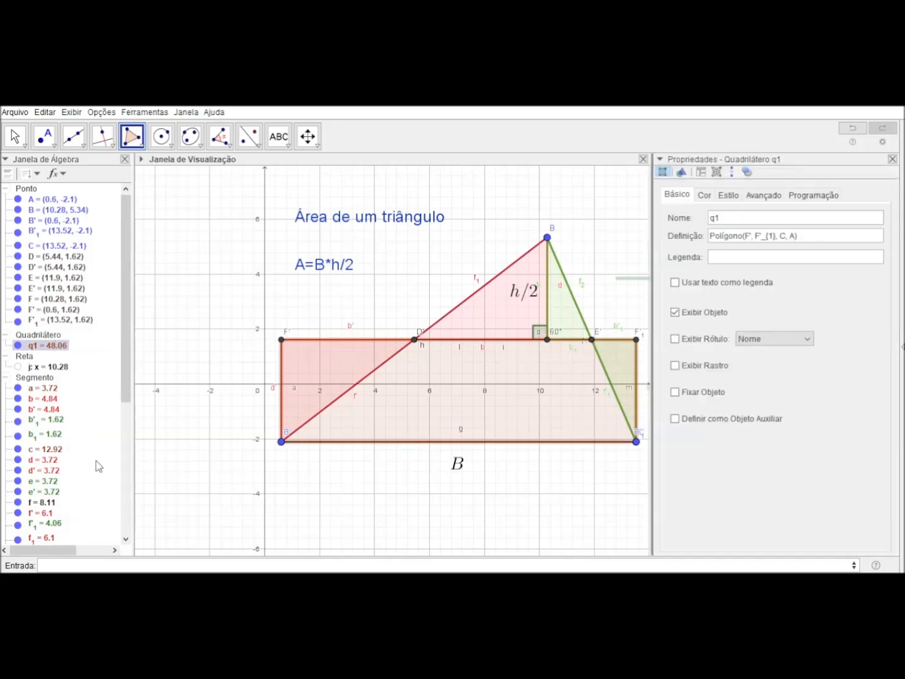
left_click(704, 196)
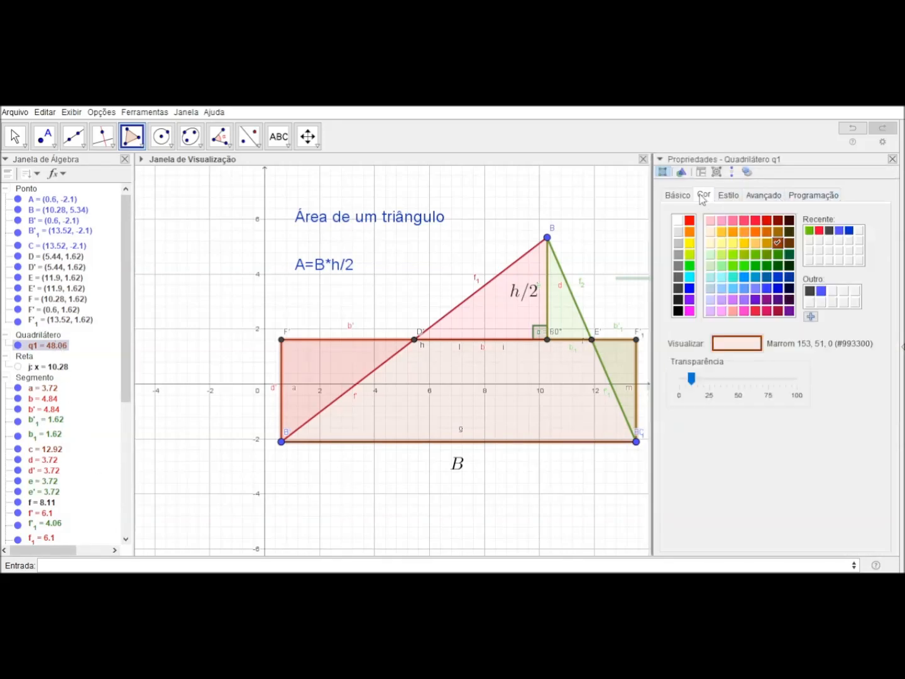
left_click(777, 277)
left_click(893, 159)
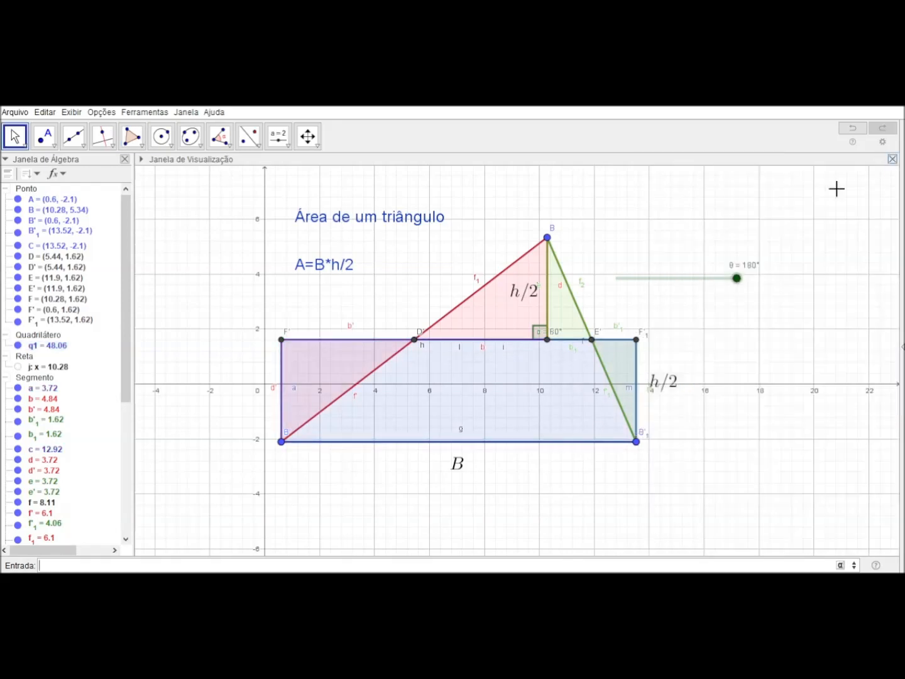
Check the blue quadrilateral with the θ slider, leaving θ at 180°.
mouse_move(737, 282)
left_mouse_down()
mouse_move(619, 283)
mouse_move(749, 289)
left_mouse_up()
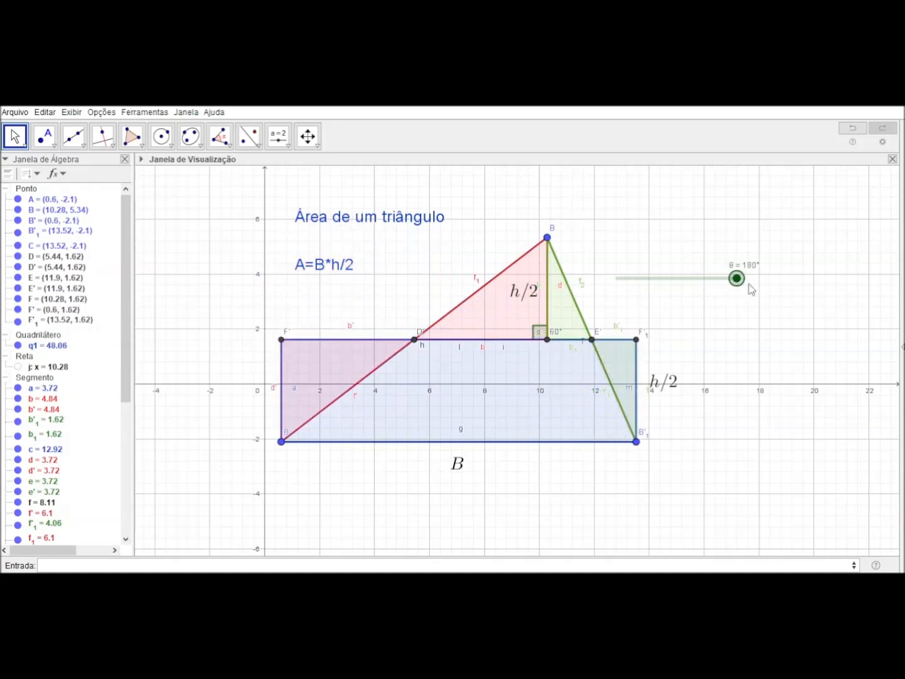